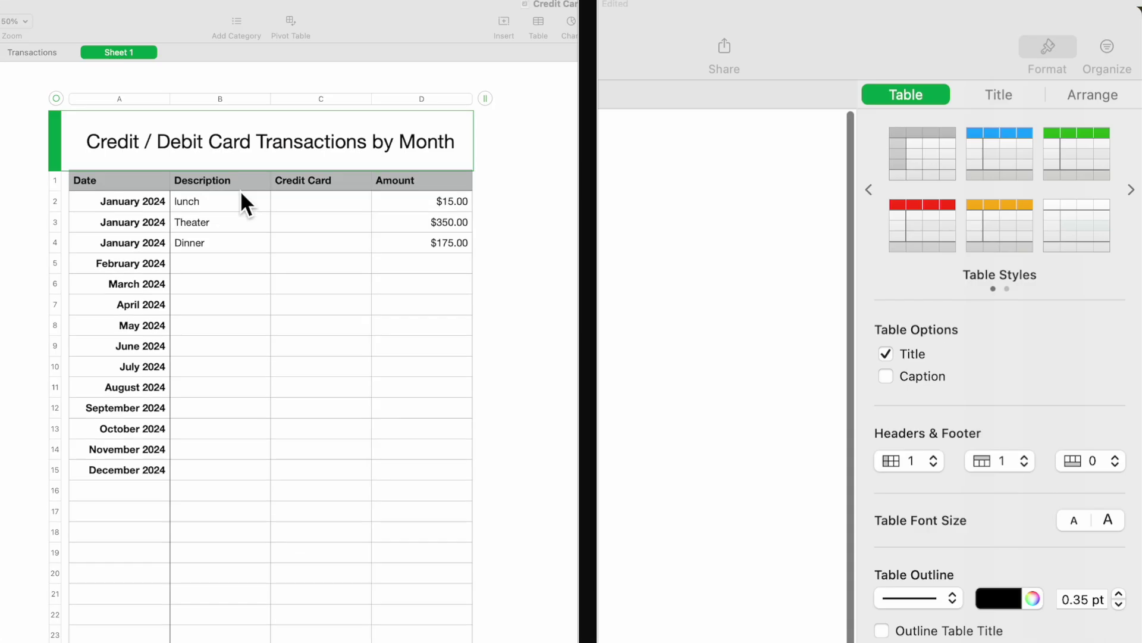
Select most of the table title's text.
scroll(267, 122, down, 1)
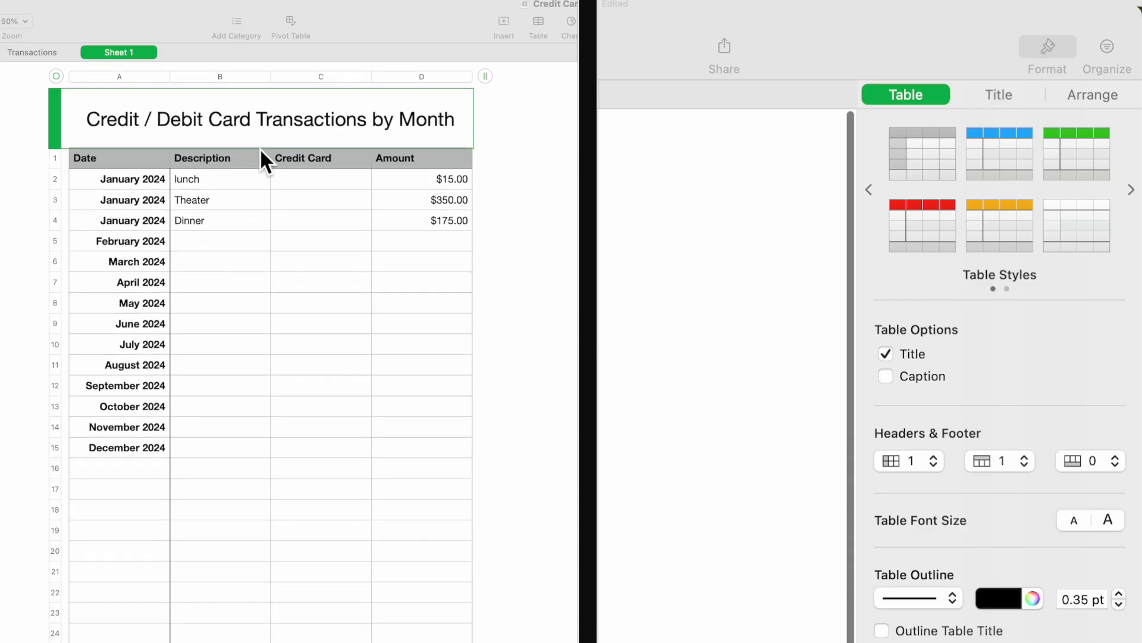
click(279, 79)
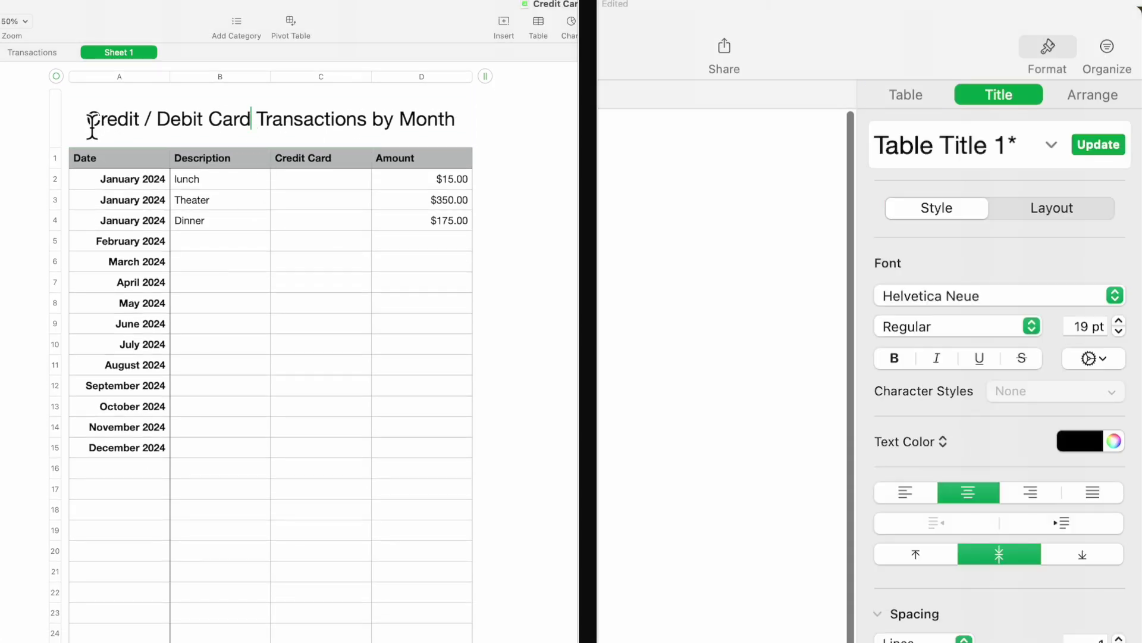
drag(89, 123, 470, 127)
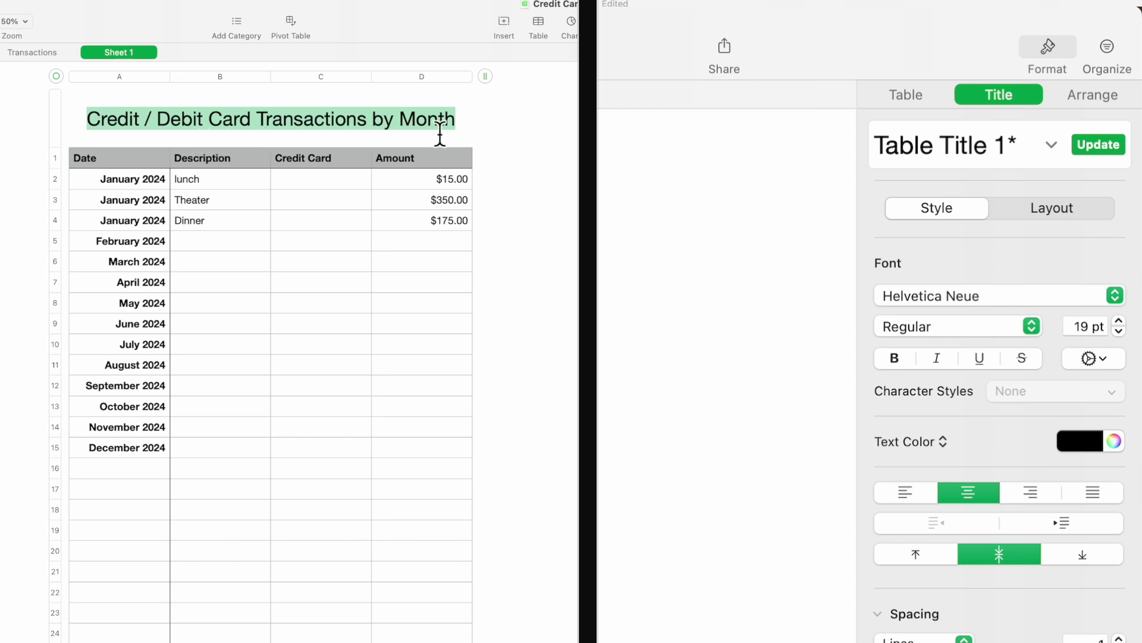
Select the Date, Description, Credit Card and Amount headers, then the first January 2024 date to show its format.
click(112, 160)
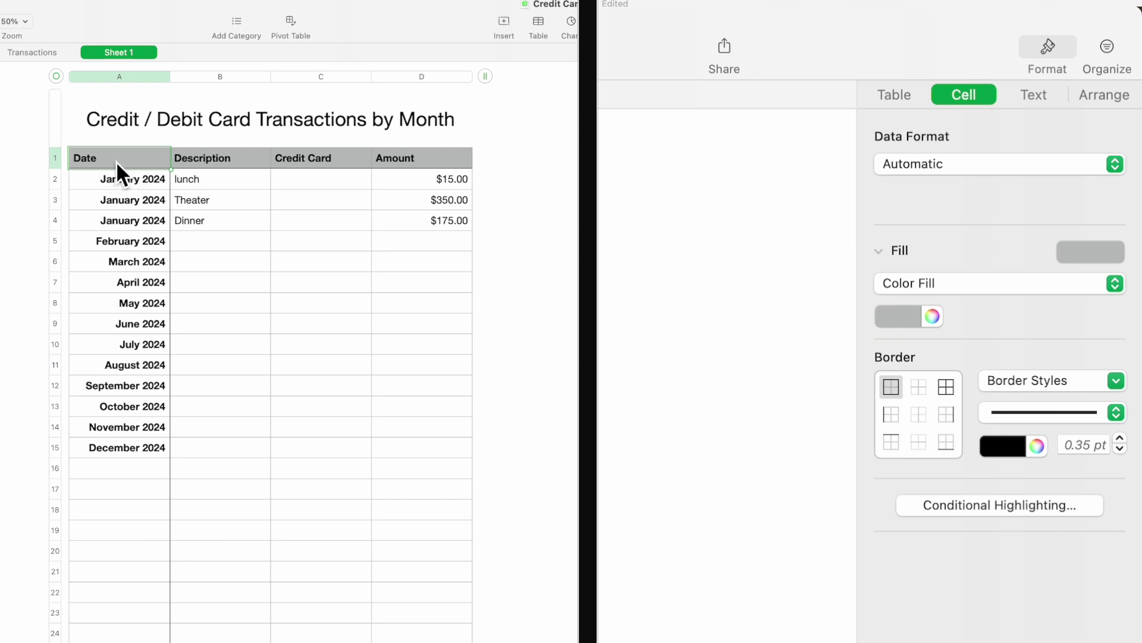
click(221, 161)
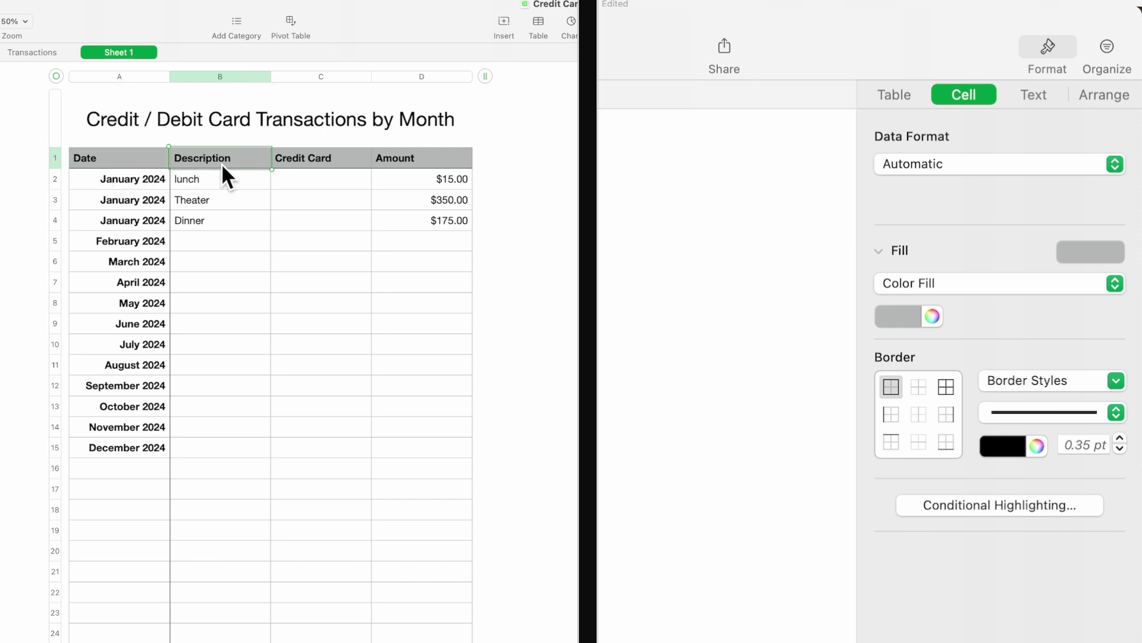
click(342, 162)
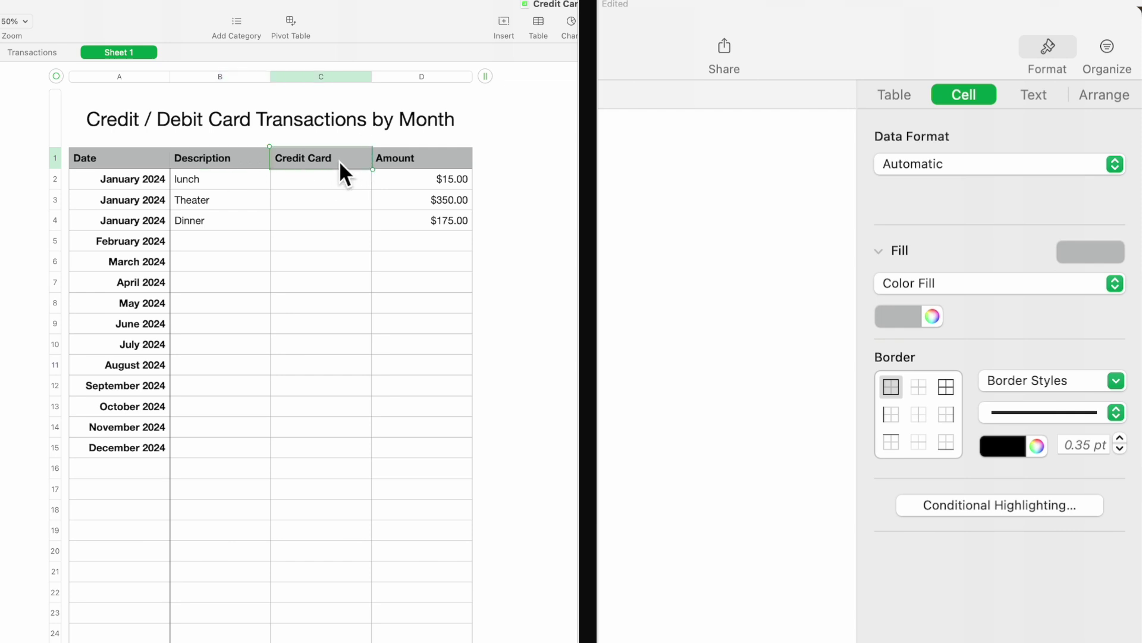
click(433, 162)
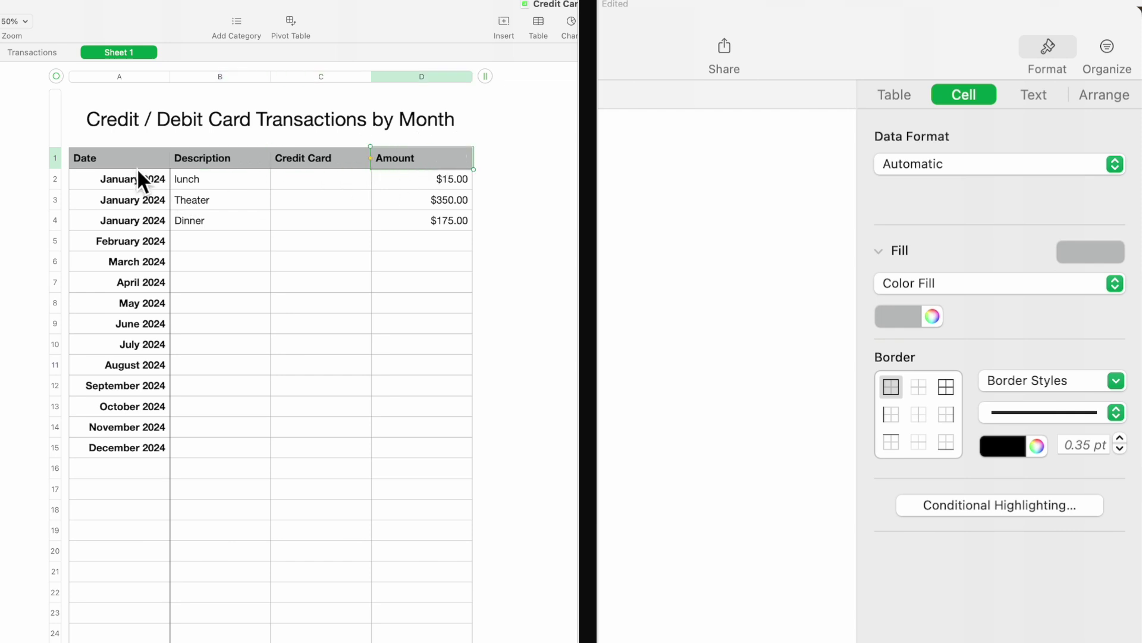
click(132, 184)
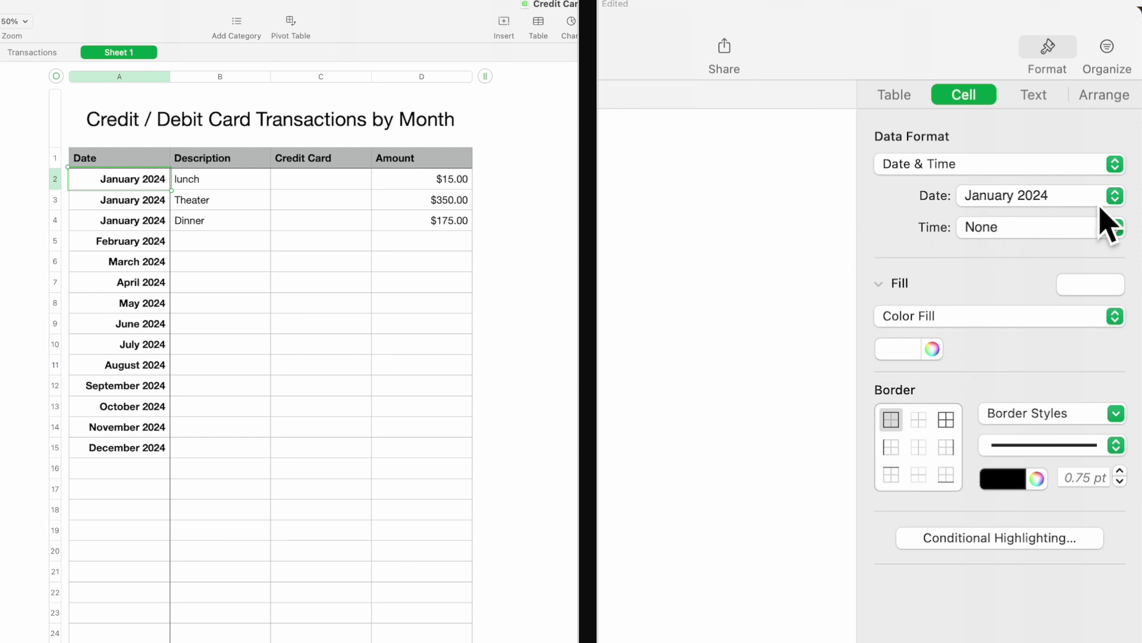
click(1126, 203)
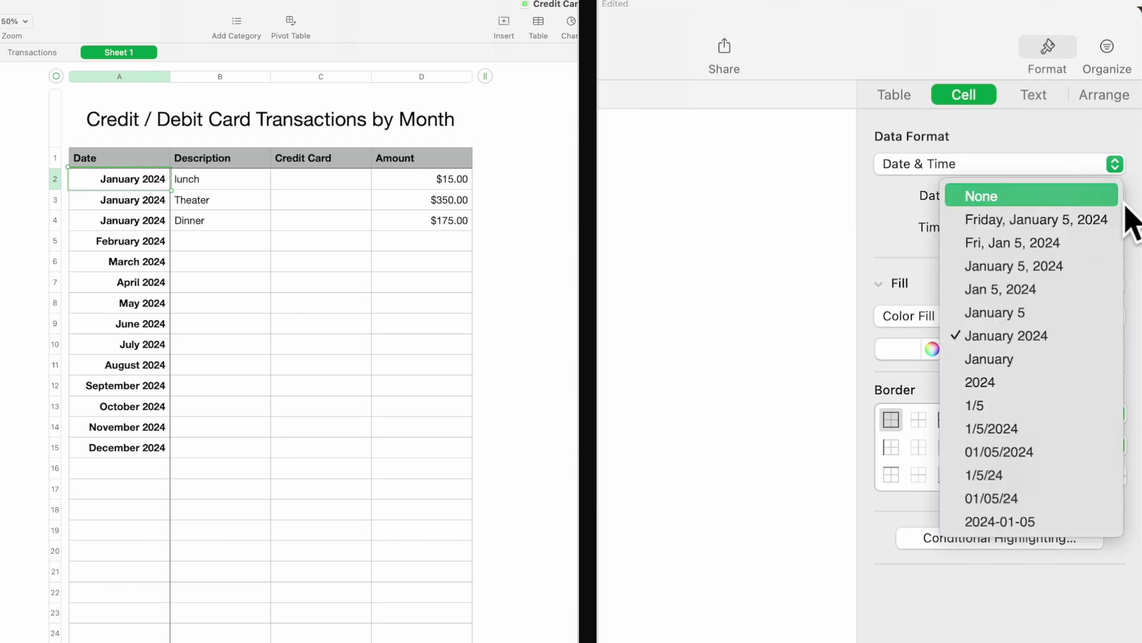
click(1076, 338)
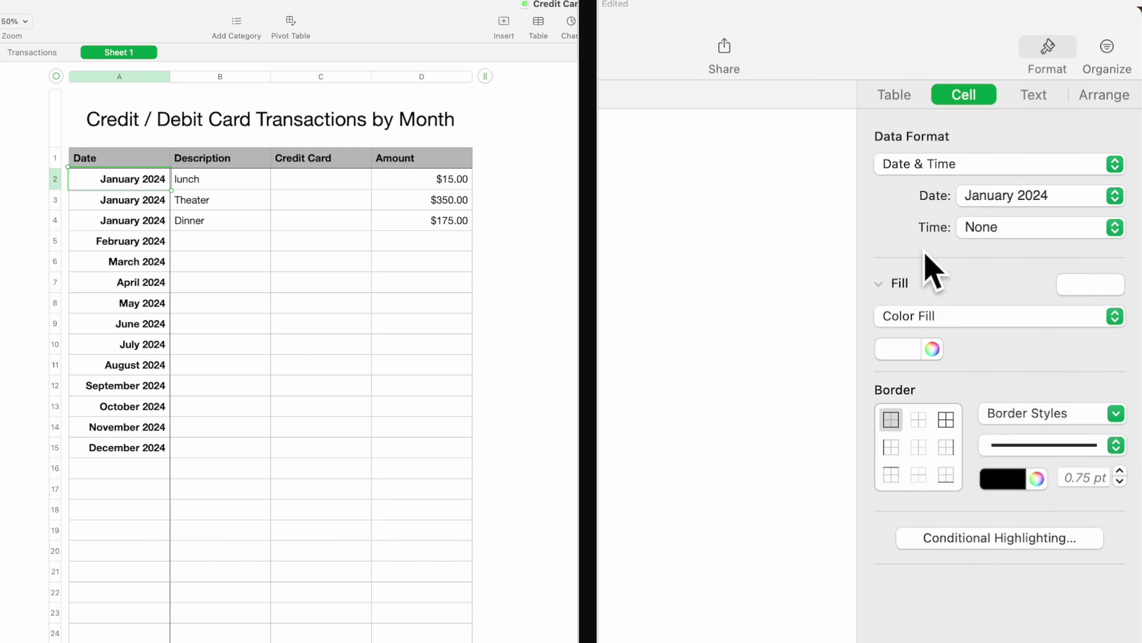
click(1117, 233)
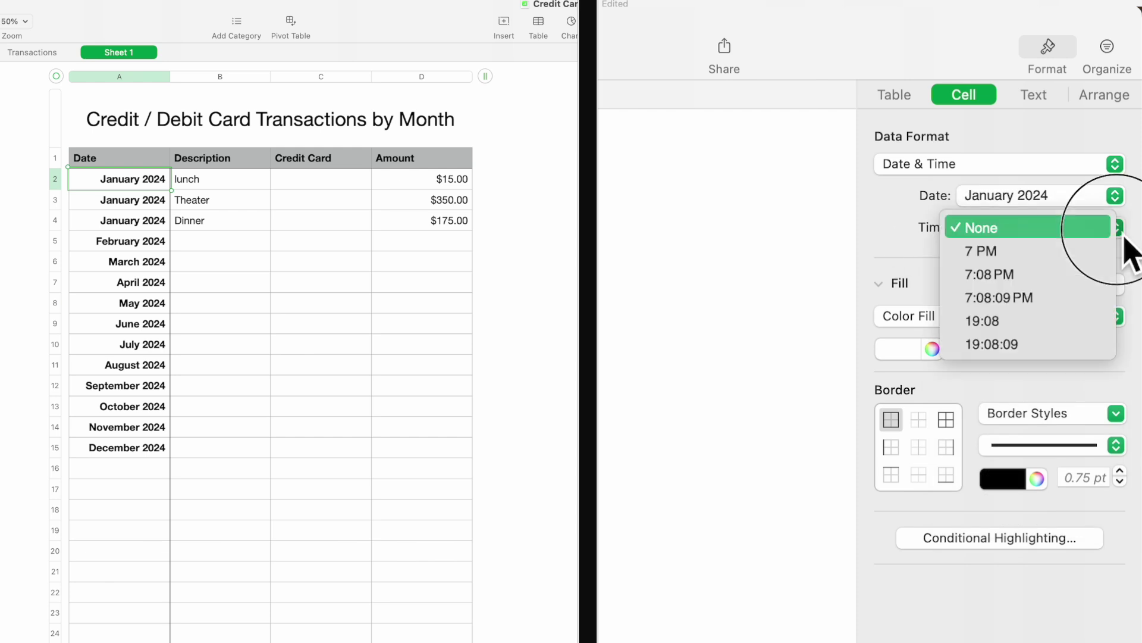
click(1006, 233)
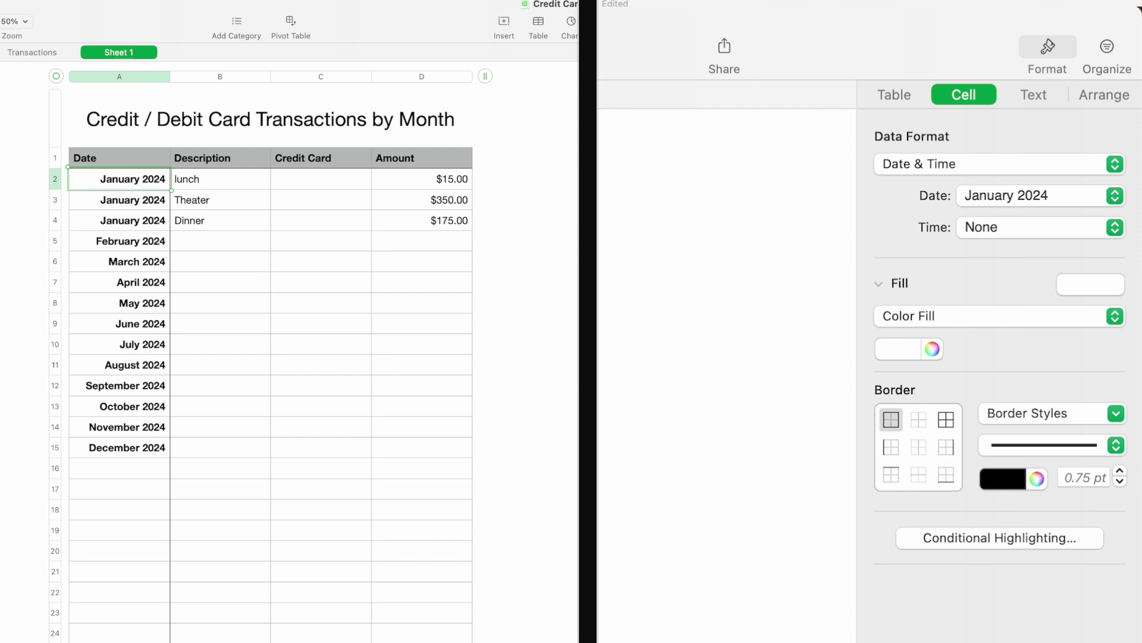
double_click(130, 188)
key(Return)
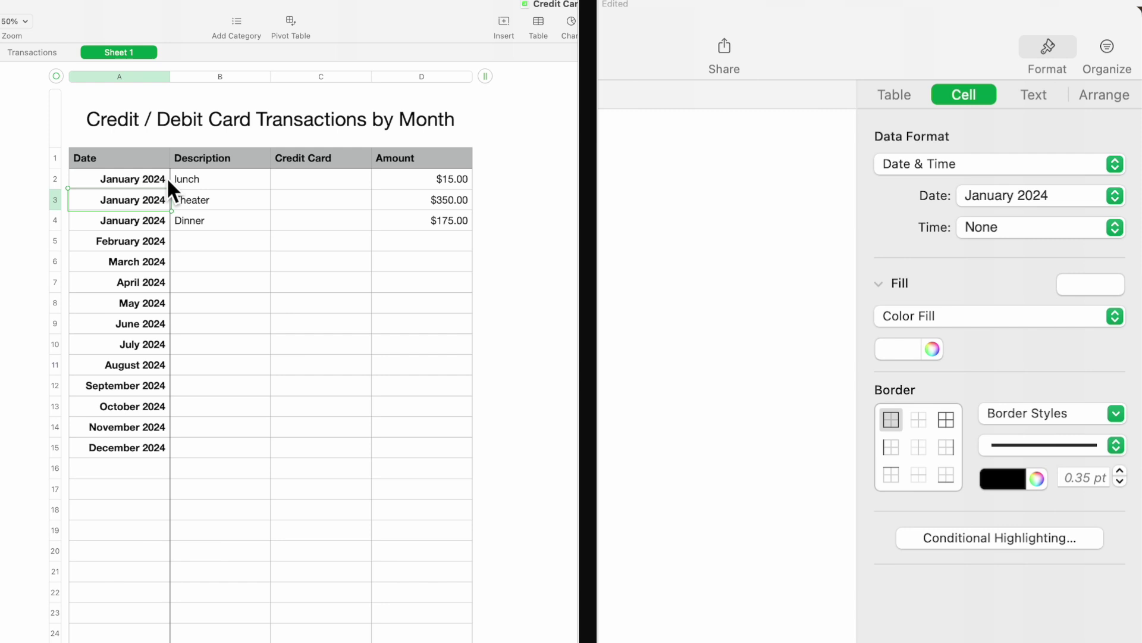
click(142, 243)
click(142, 242)
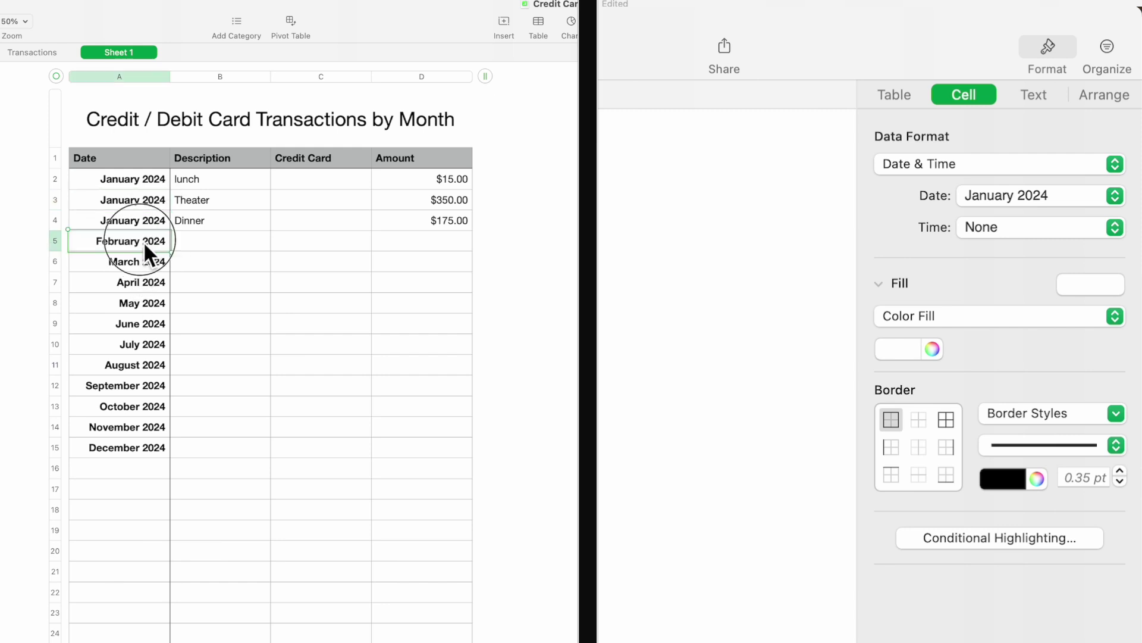
click(143, 242)
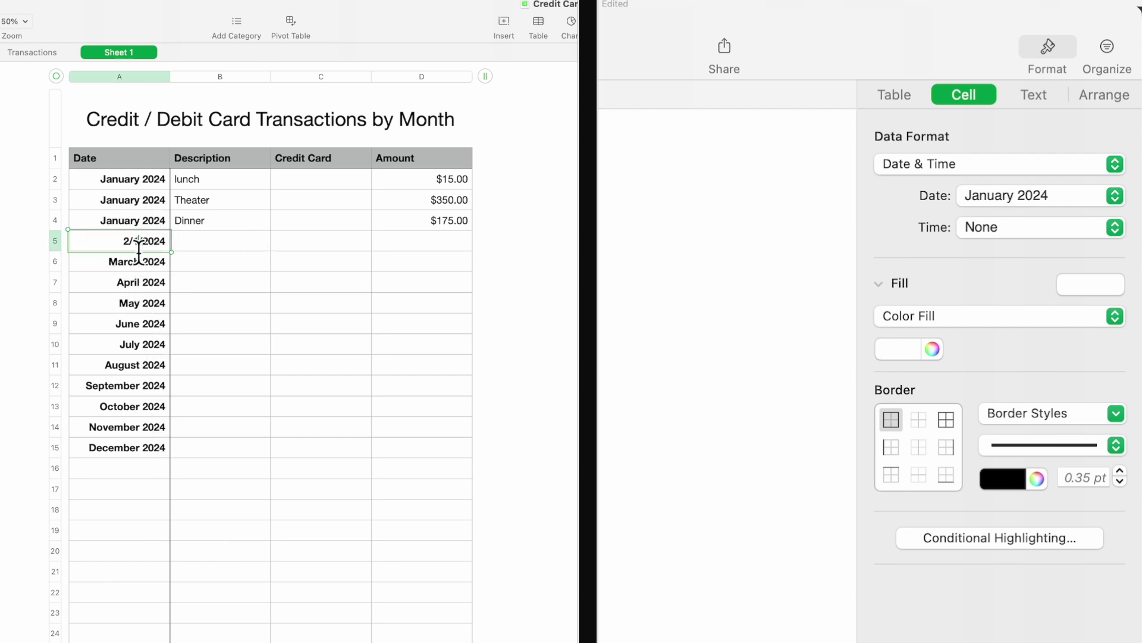
click(133, 182)
scroll(132, 187, down, 1)
click(224, 177)
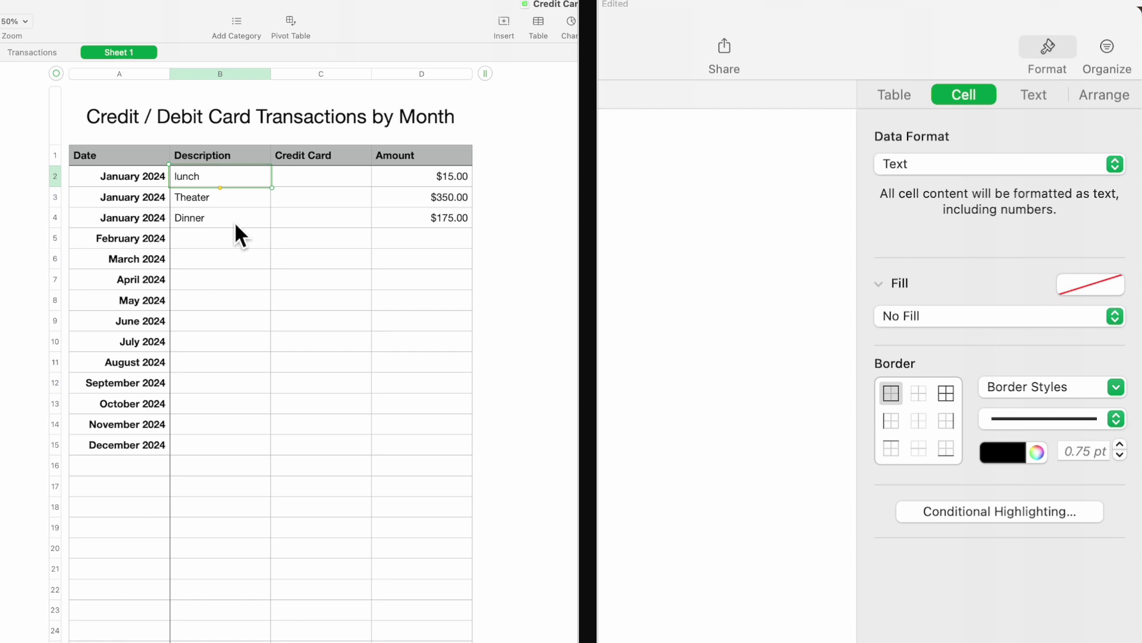
scroll(328, 191, down, 2)
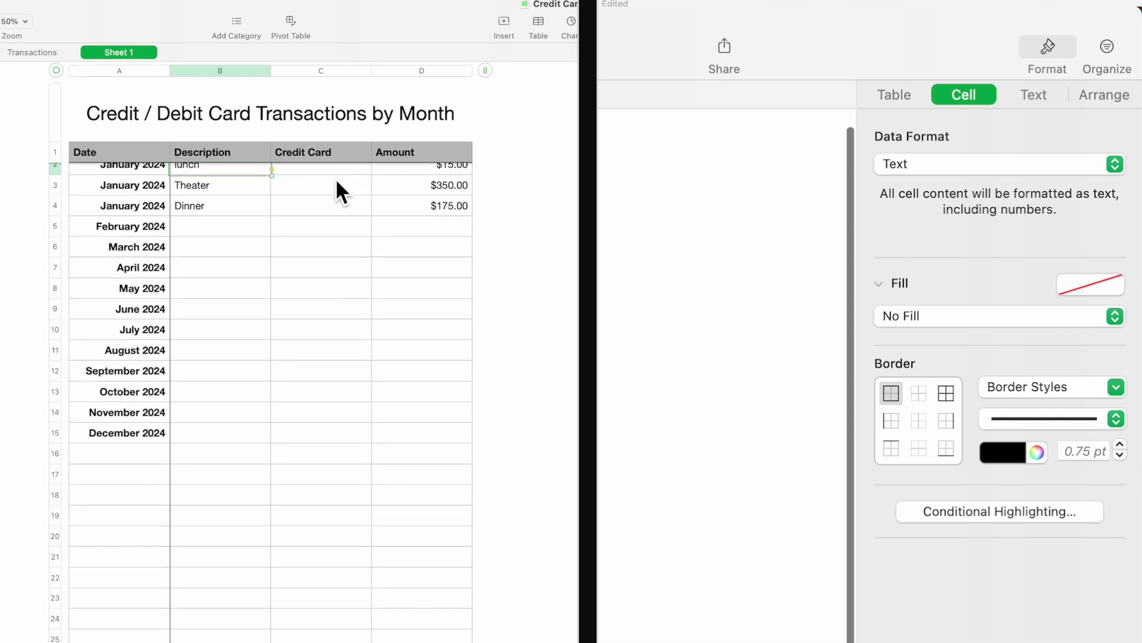
Keep the first Credit Card cell as a Pop-Up Menu and review its American Express and Apple (MasterCard) options.
scroll(337, 184, up, 2)
click(336, 182)
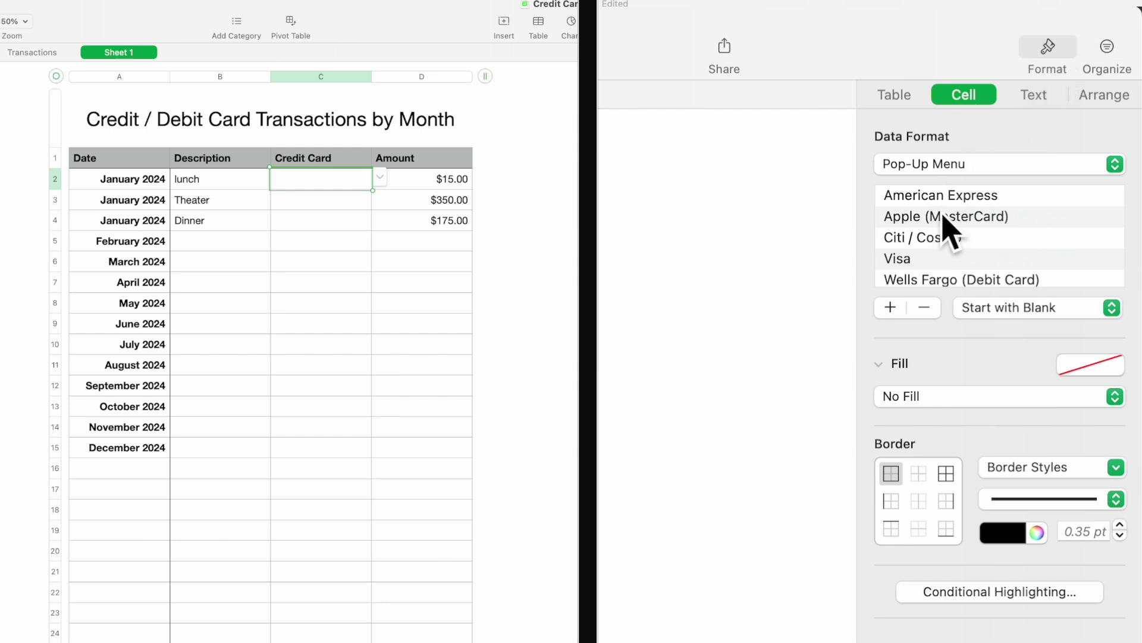
click(1115, 164)
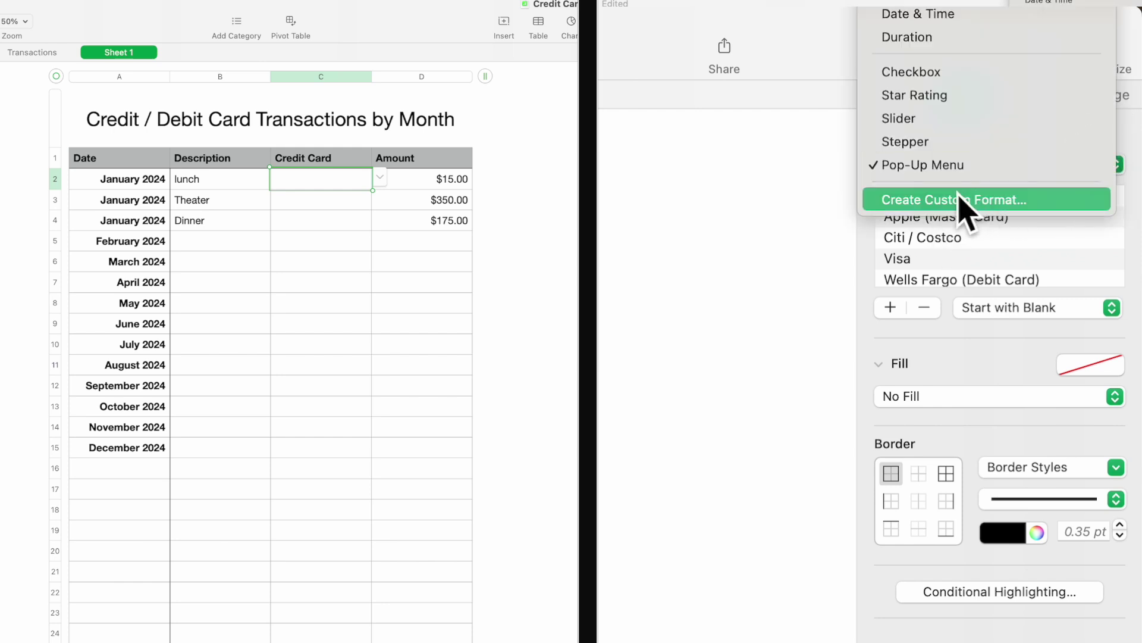
click(932, 174)
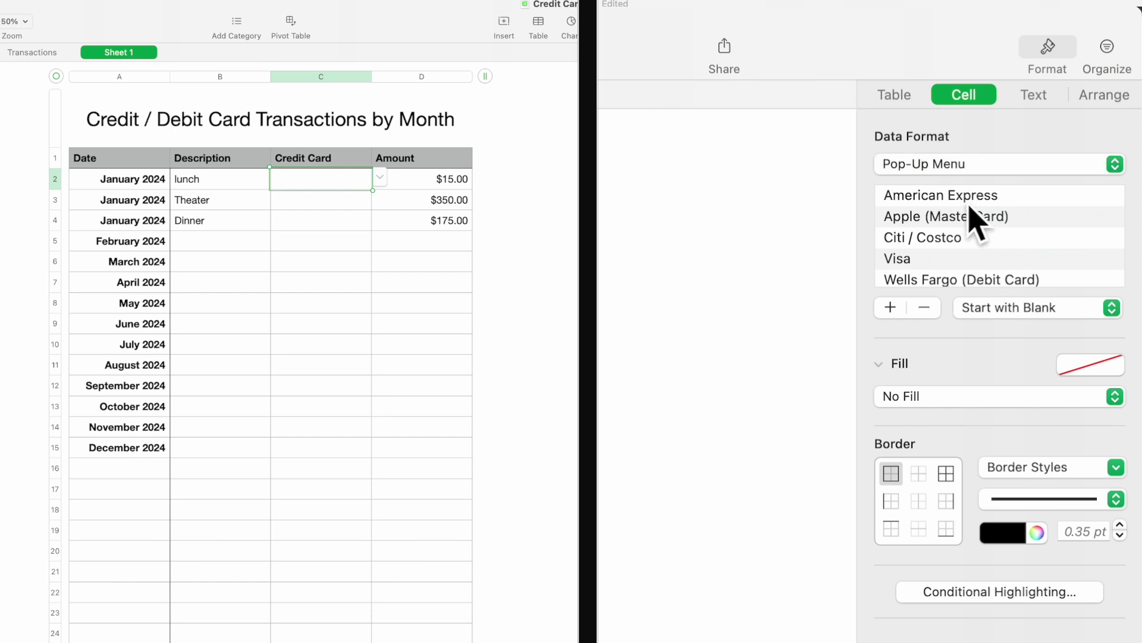
click(948, 205)
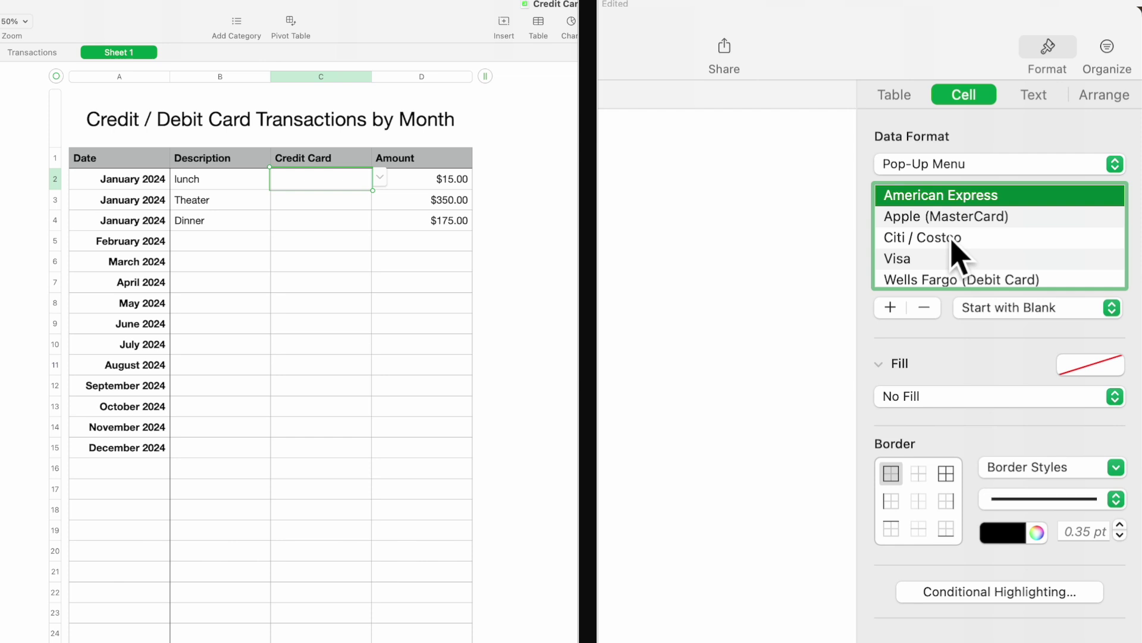
click(1000, 198)
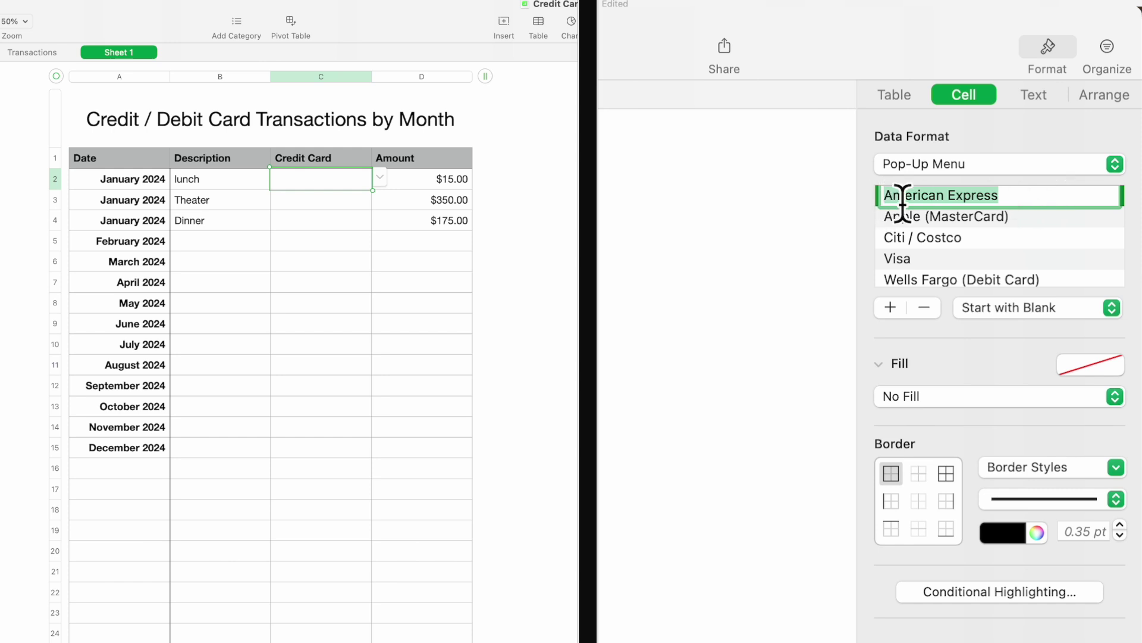
click(1029, 225)
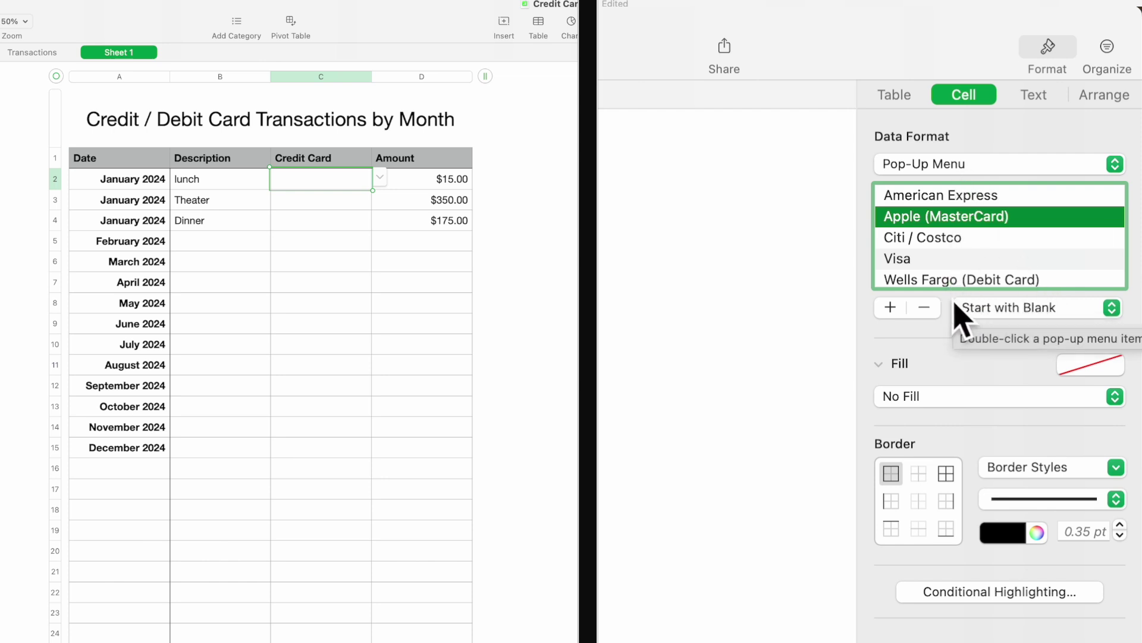
Add PNC as a card choice in the pop-up list and keep 'Start with Blank'.
click(897, 315)
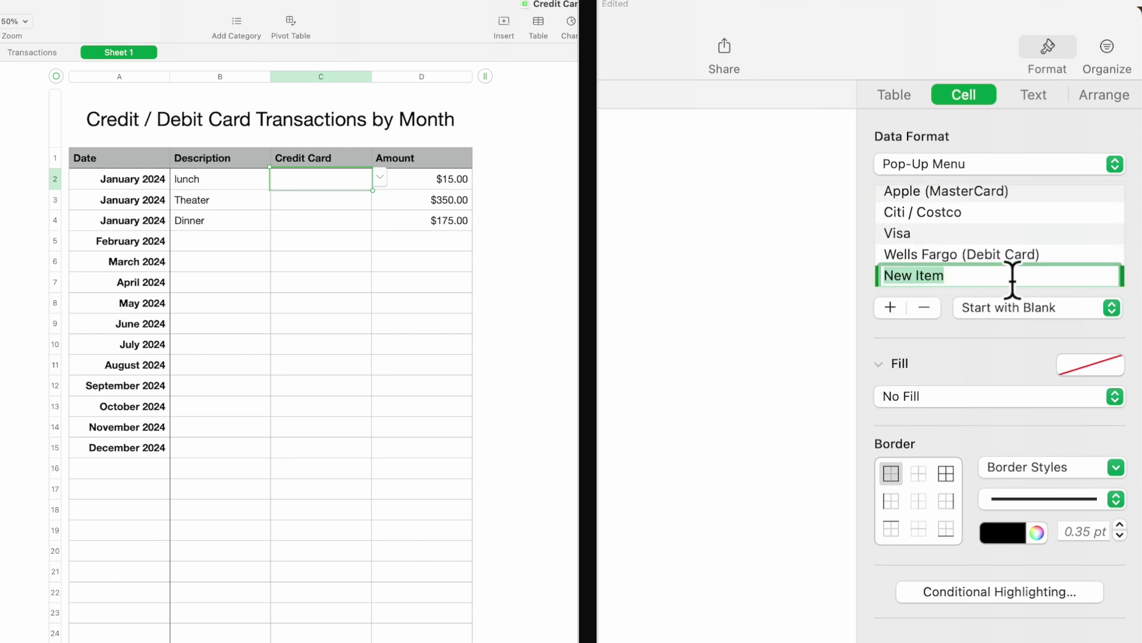
text(P)
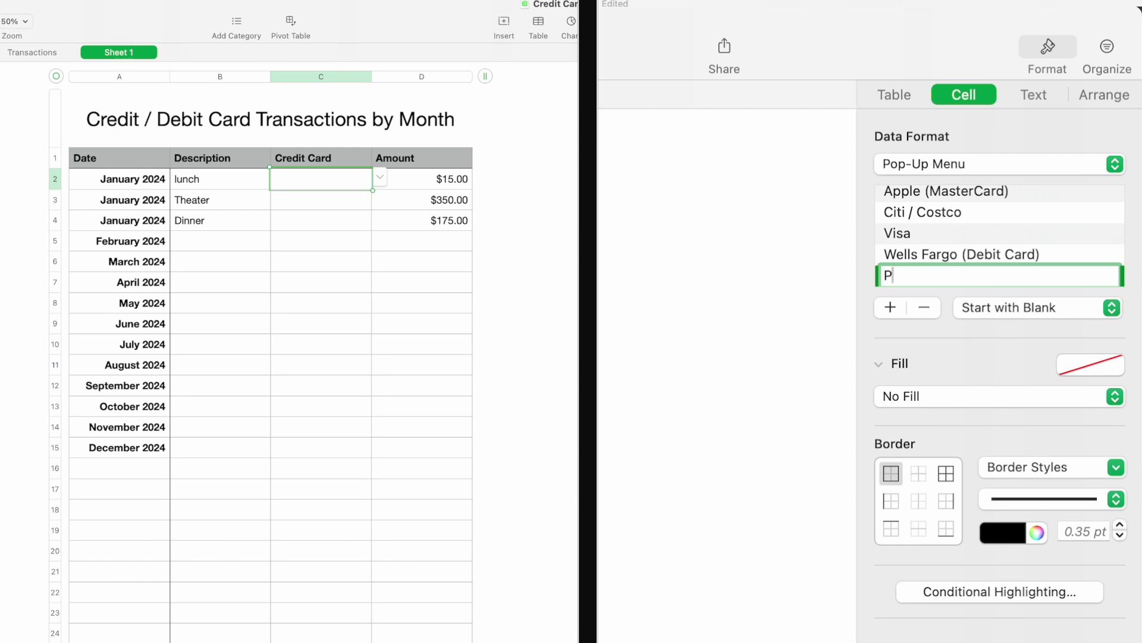
text(NC)
click(967, 340)
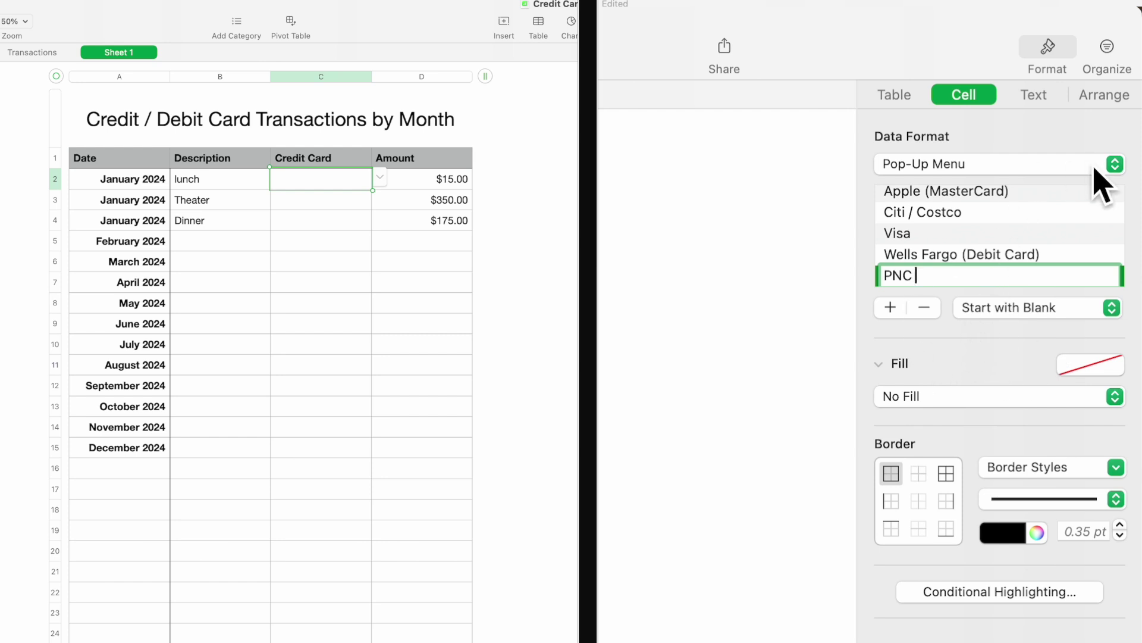
click(794, 289)
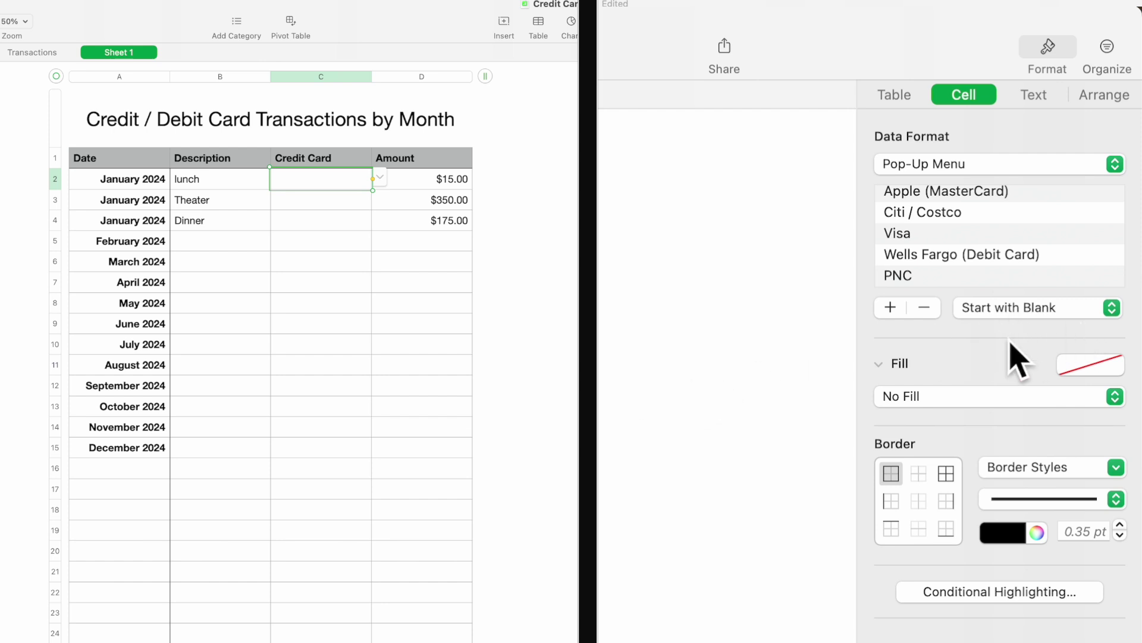
click(1112, 308)
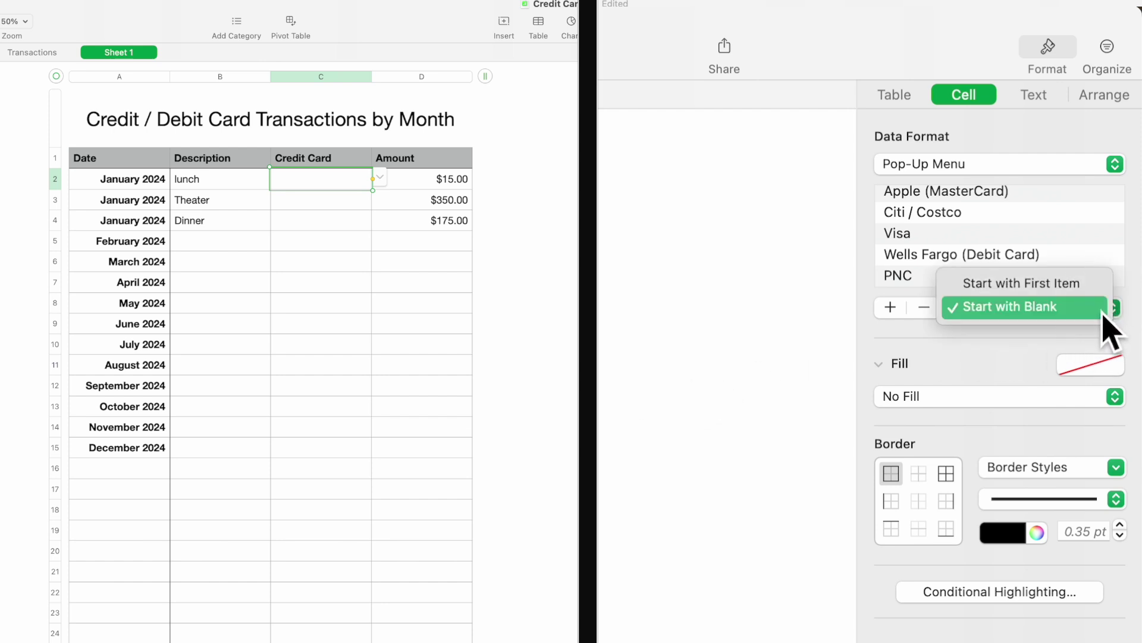
click(935, 324)
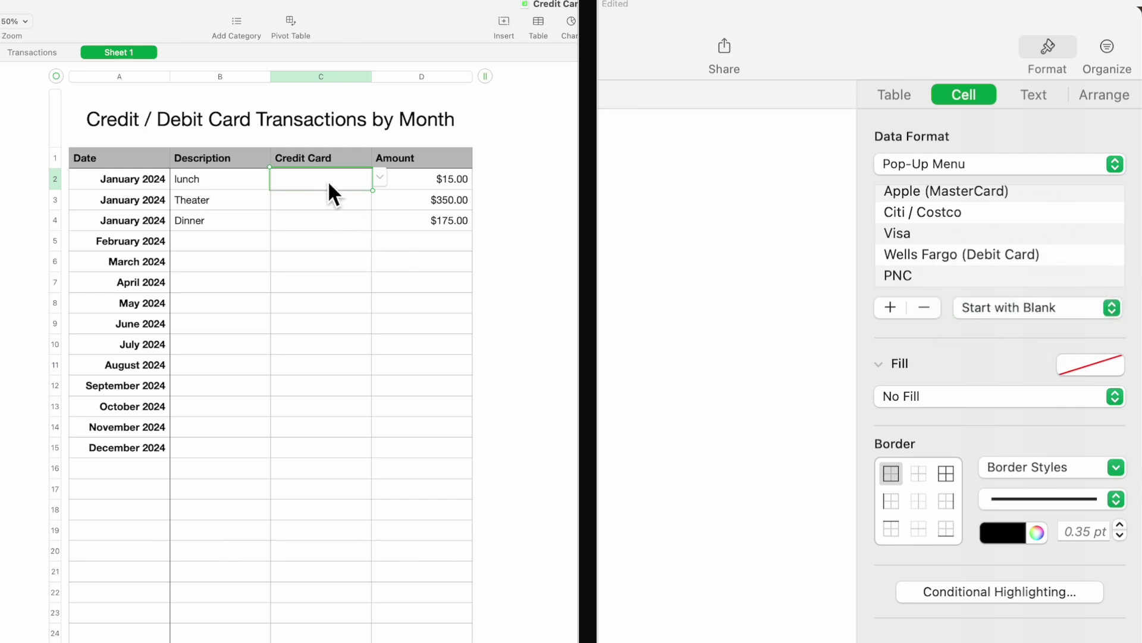
click(326, 197)
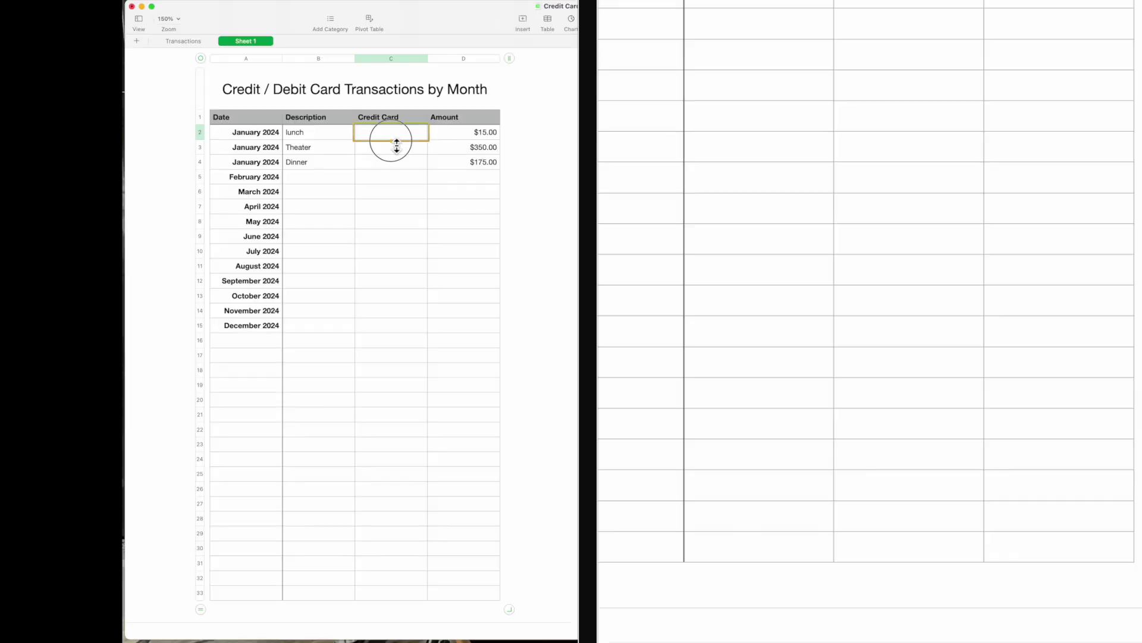
drag(397, 149, 386, 599)
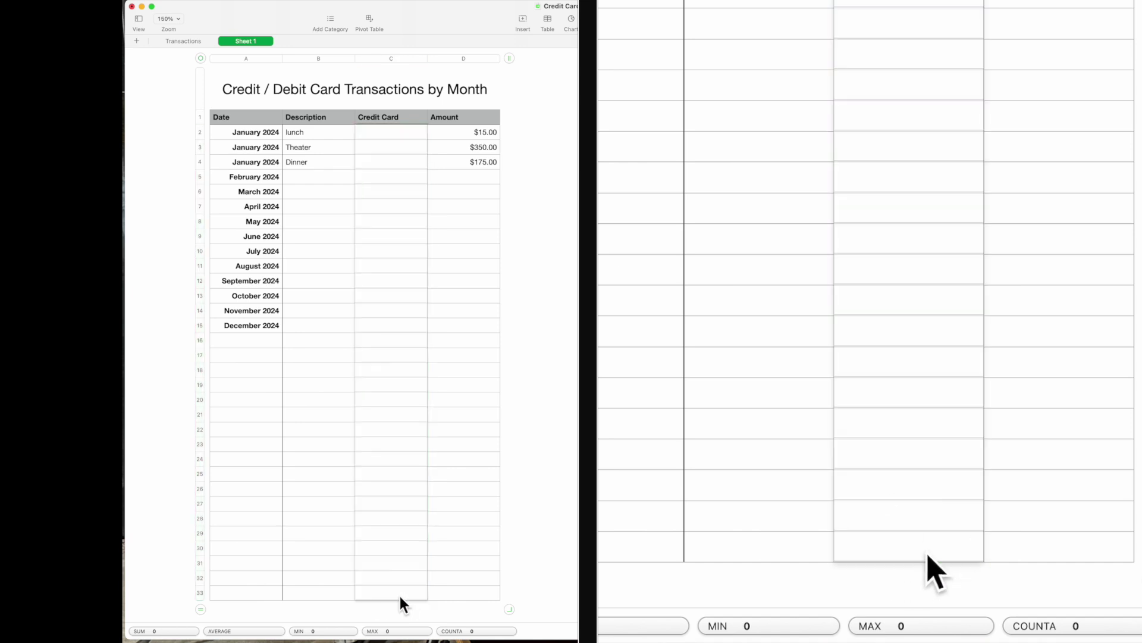
click(395, 578)
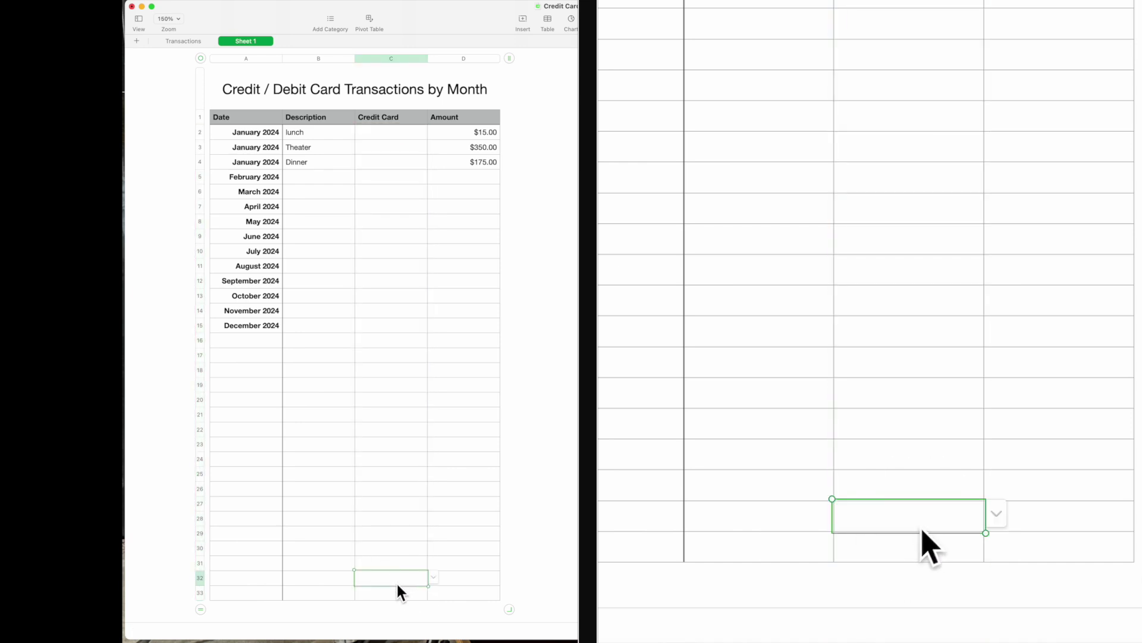
click(395, 593)
click(435, 593)
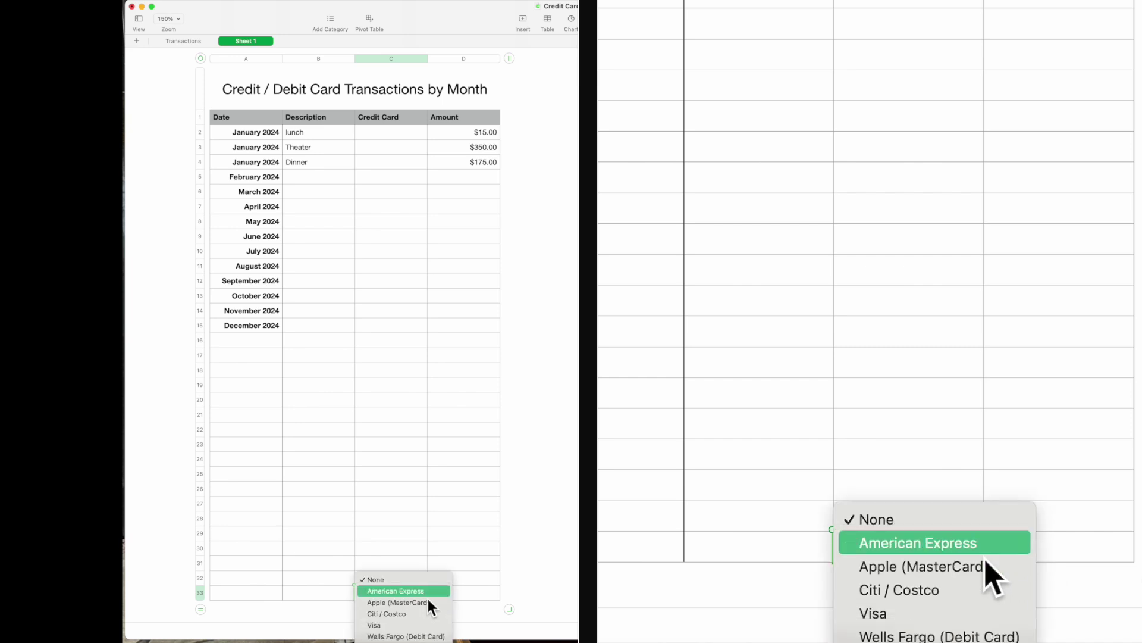
click(397, 504)
click(397, 503)
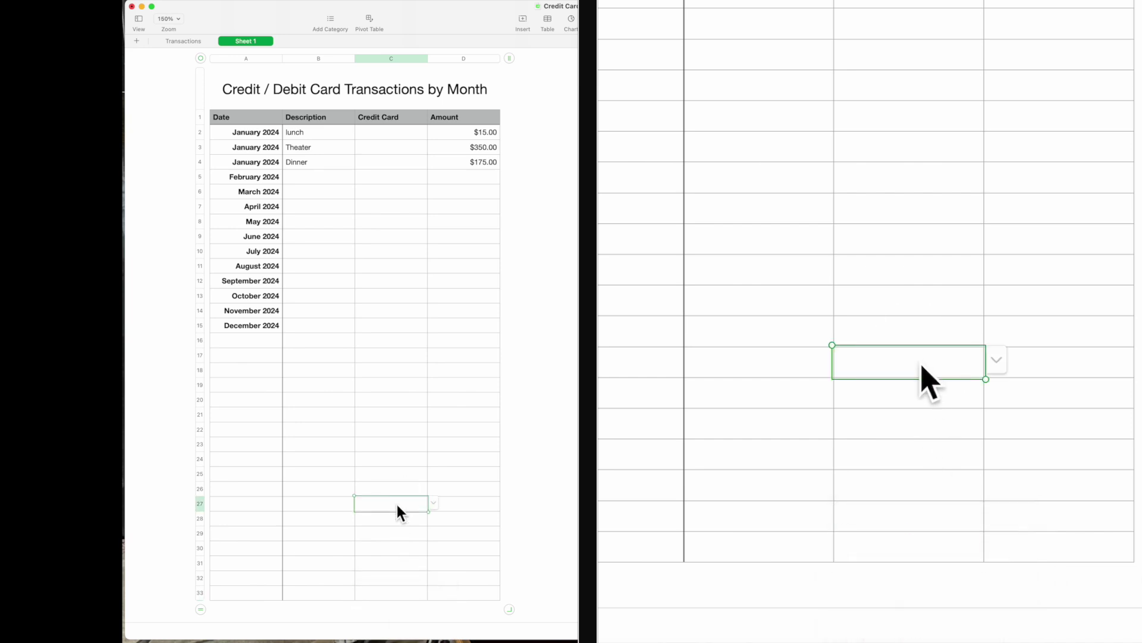
click(437, 504)
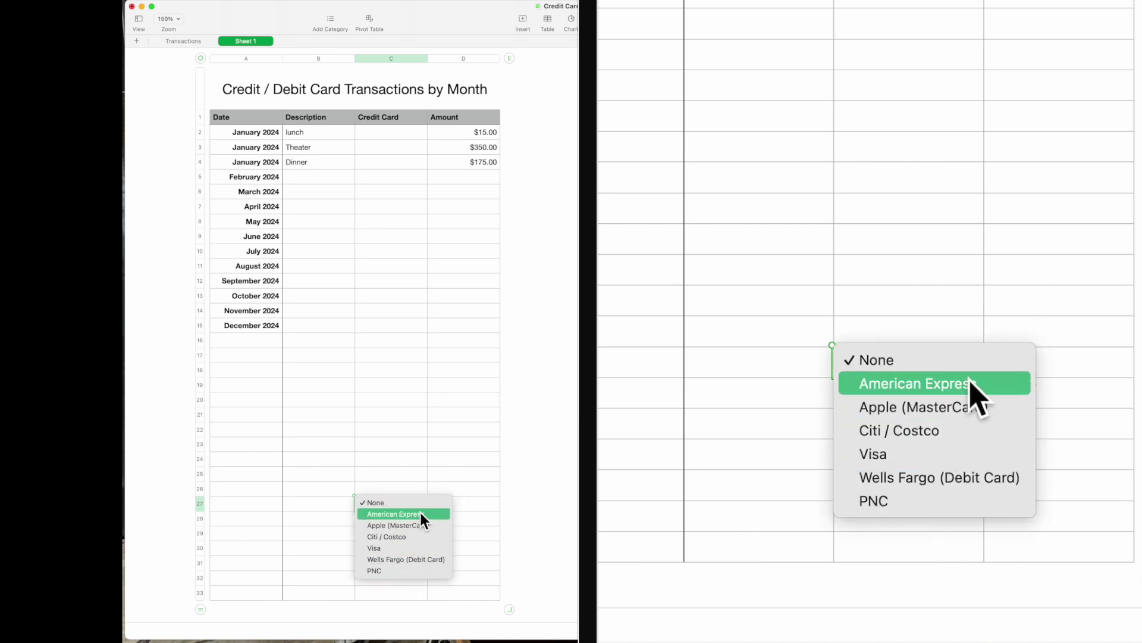
click(415, 501)
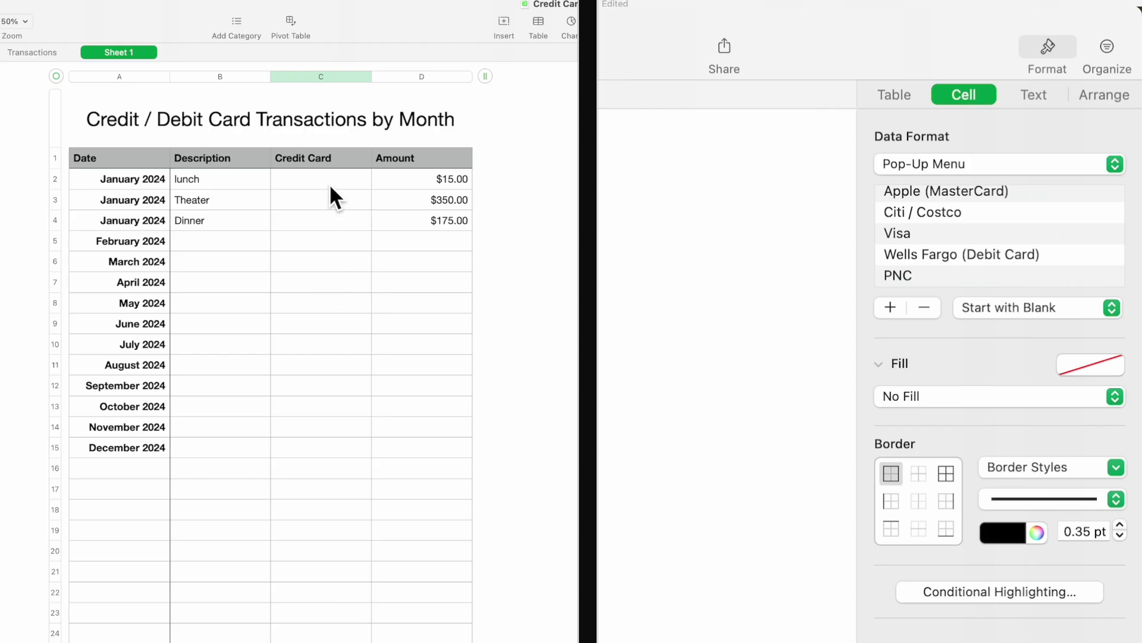
click(436, 180)
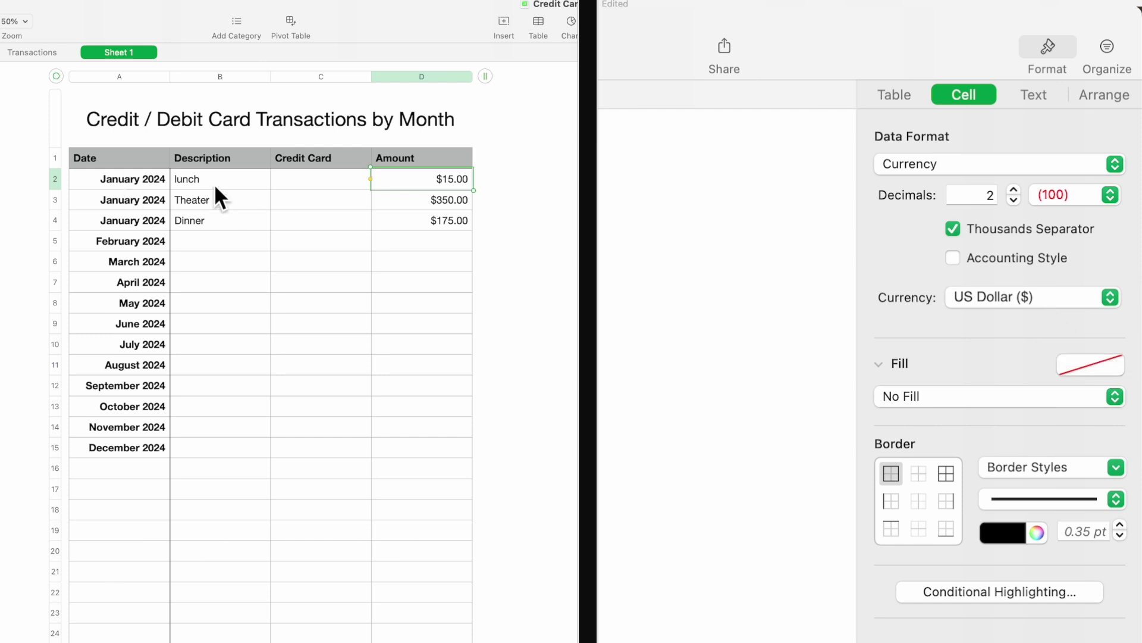
scroll(210, 181, down, 1)
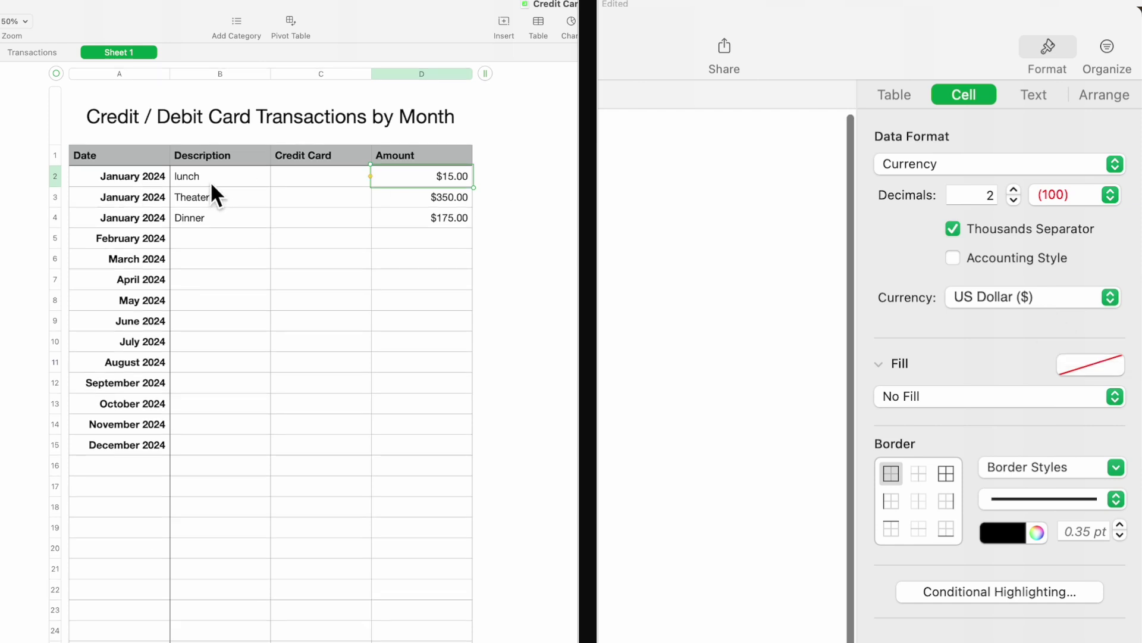
scroll(209, 181, down, 3)
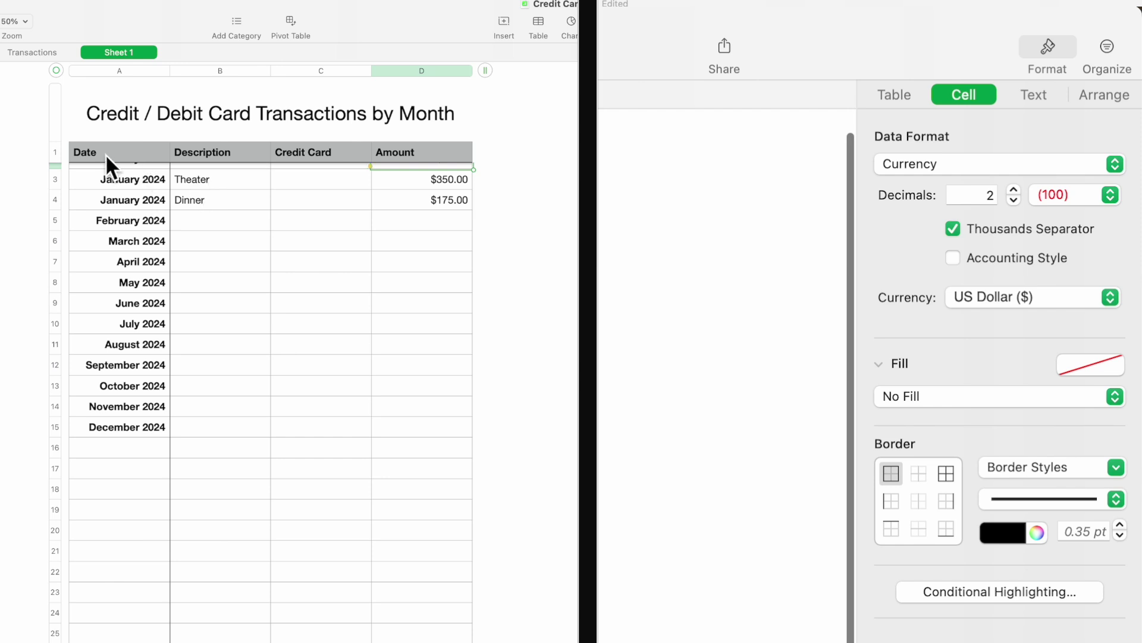
Give the header row A1:D1 a black fill.
click(87, 157)
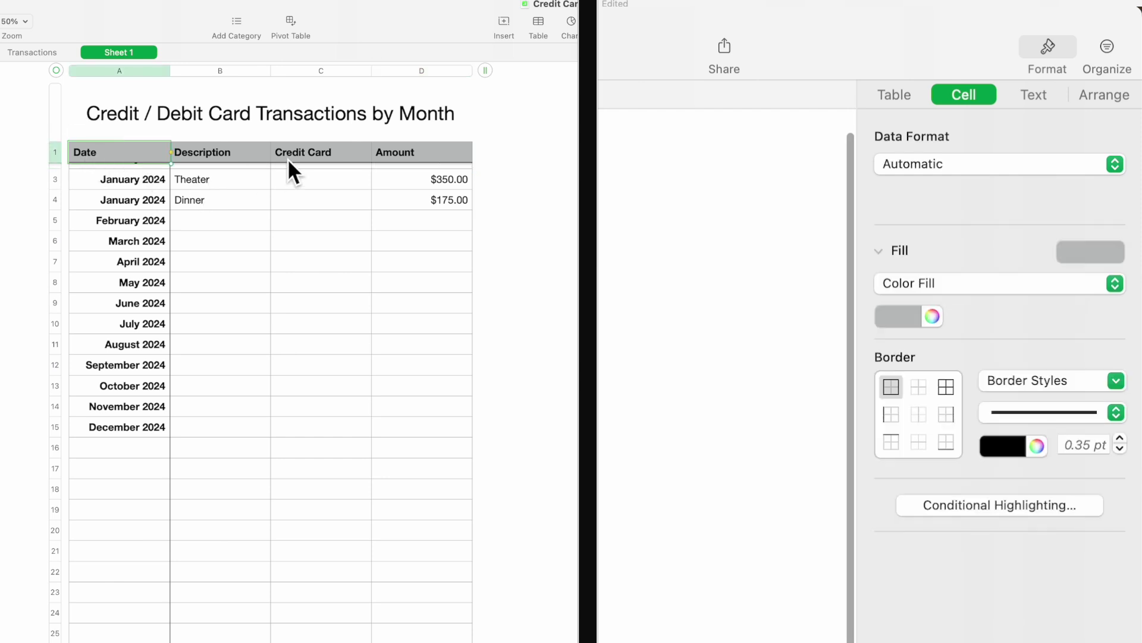
key(shift+Right)
key(shift+Right)
key(shift+Right)
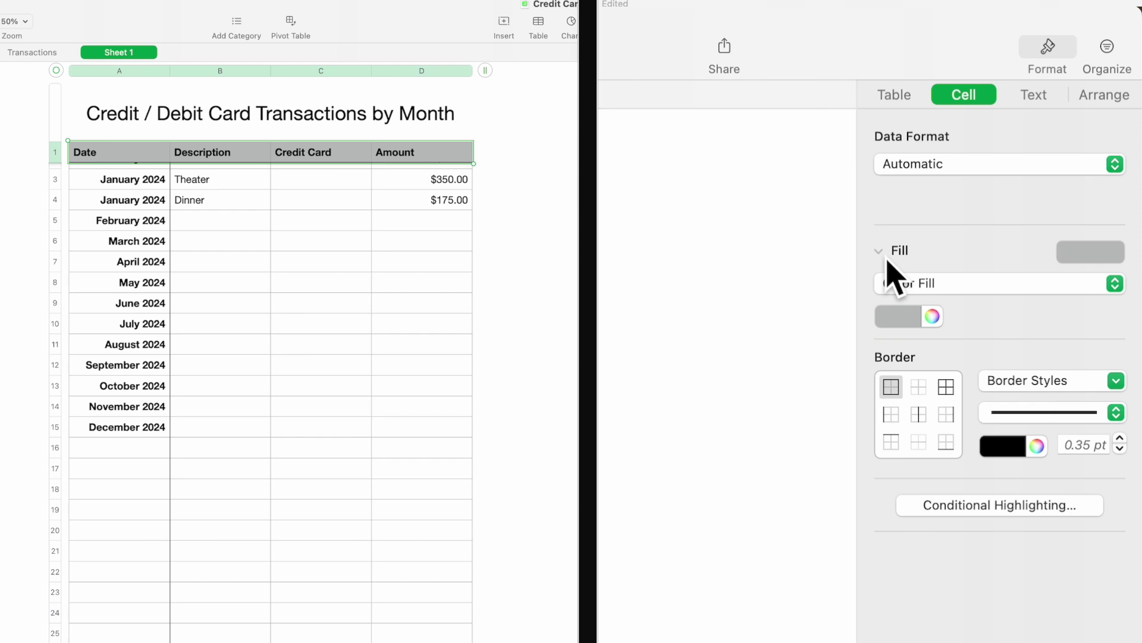
click(932, 316)
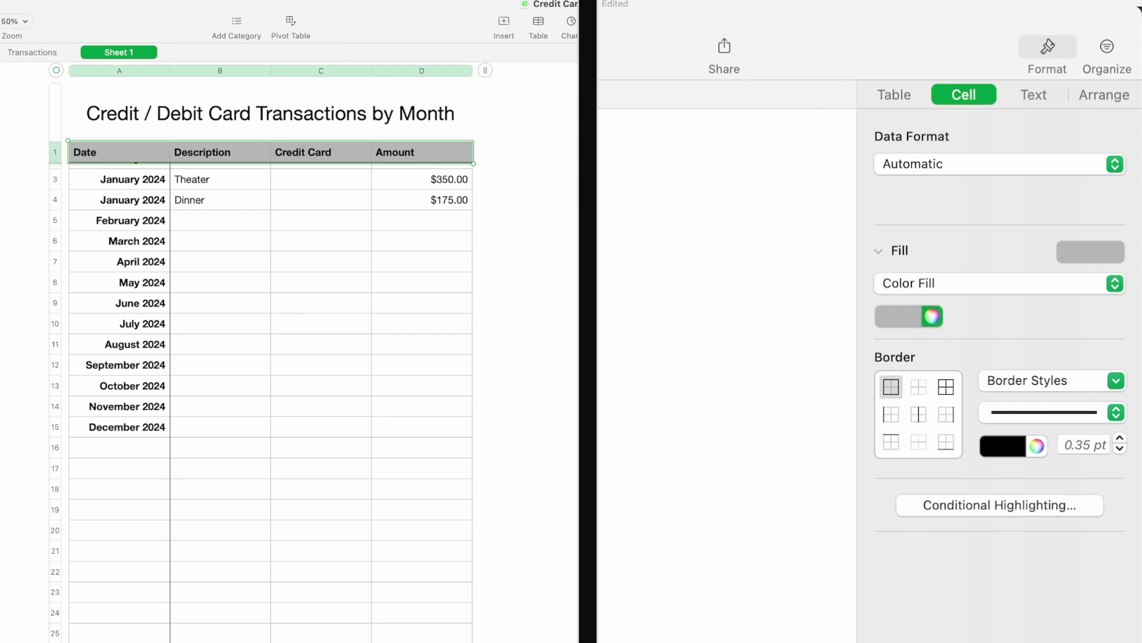
click(1034, 95)
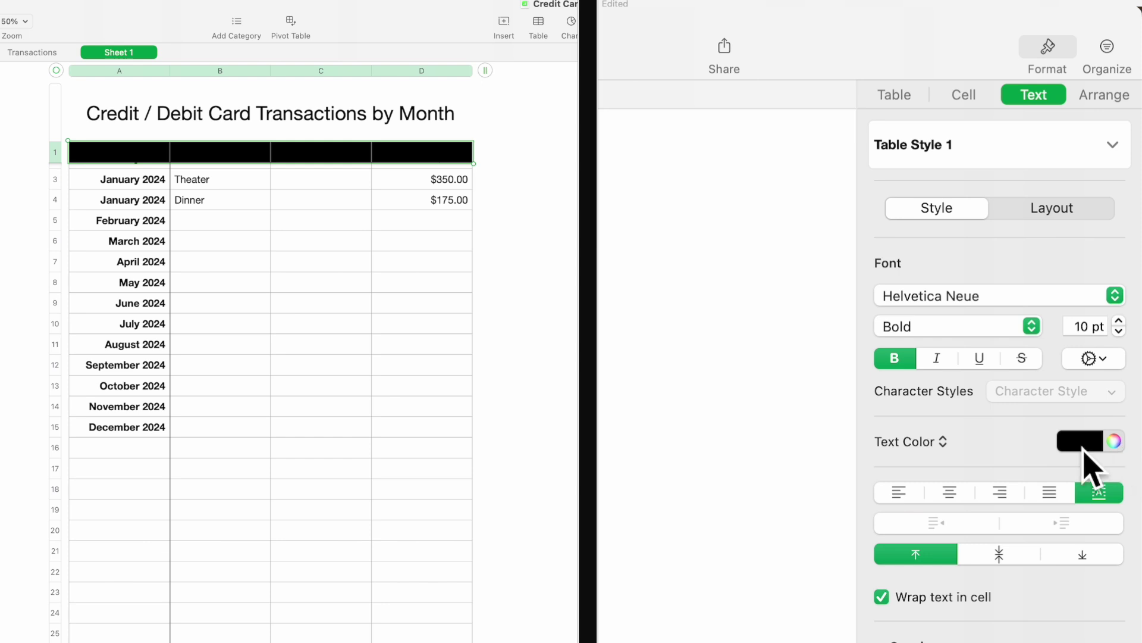
key(super+z)
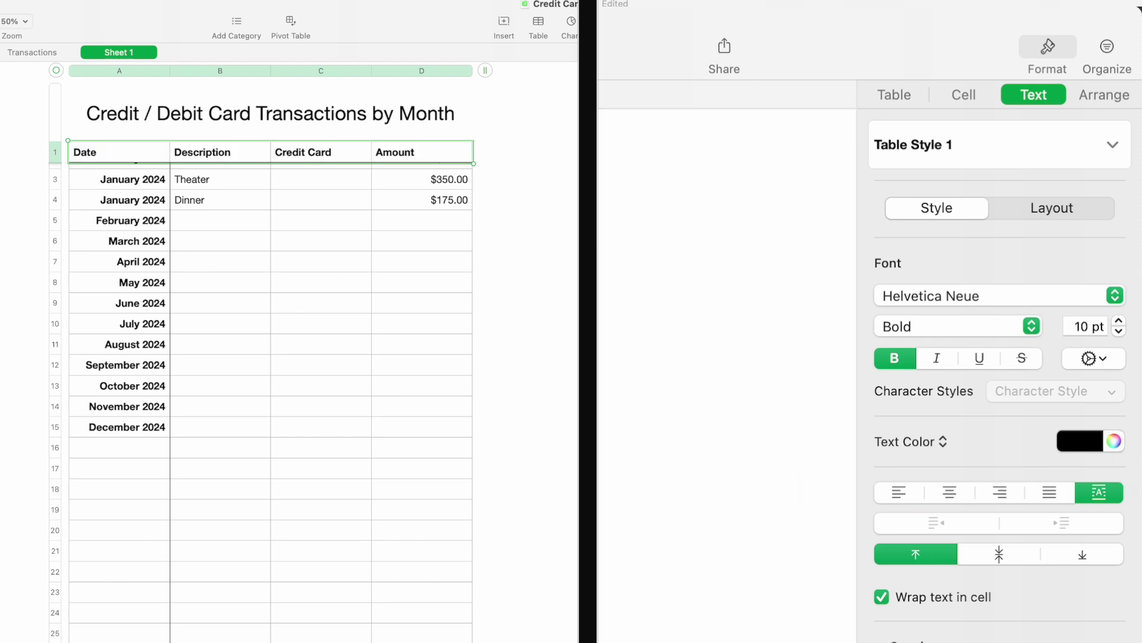
key(super+shift+z)
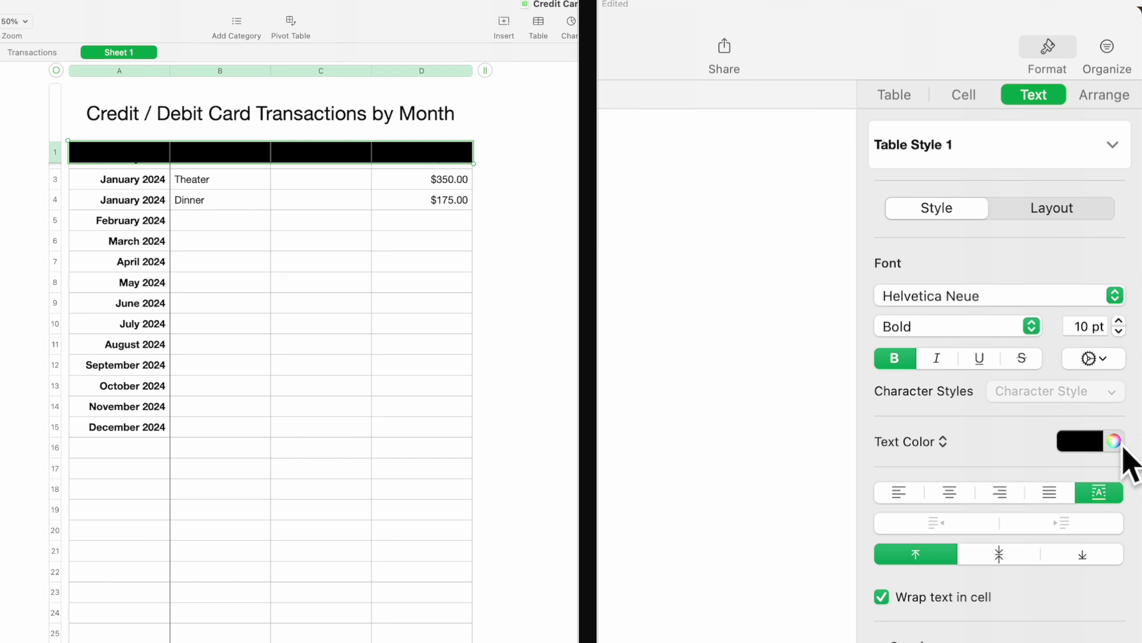
Make the header text white and centre-aligned.
click(1081, 455)
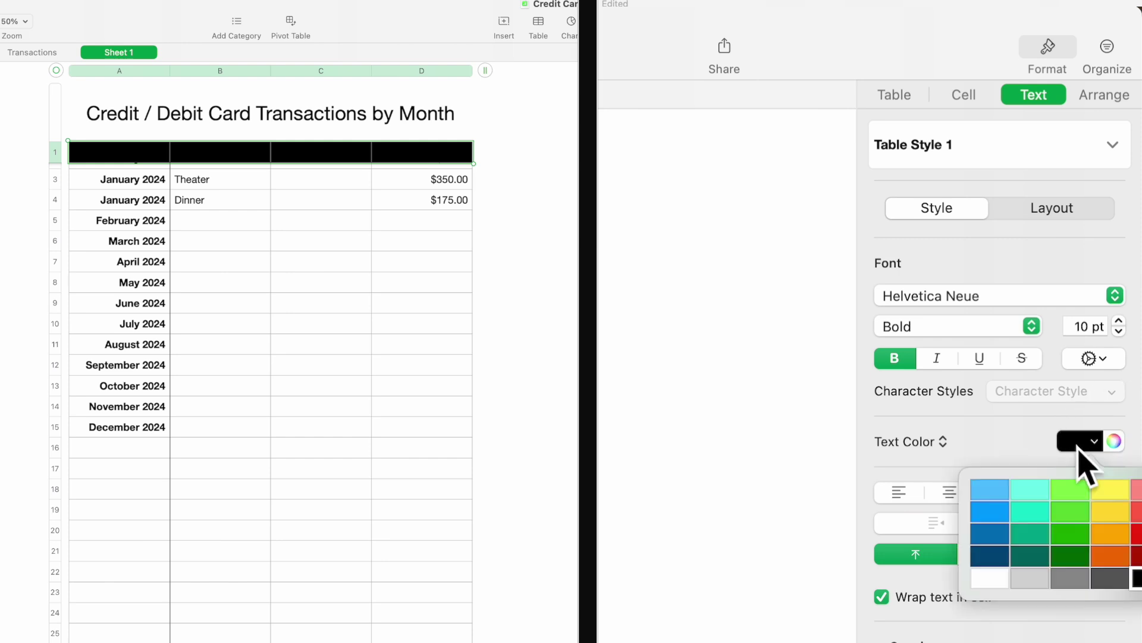
click(998, 588)
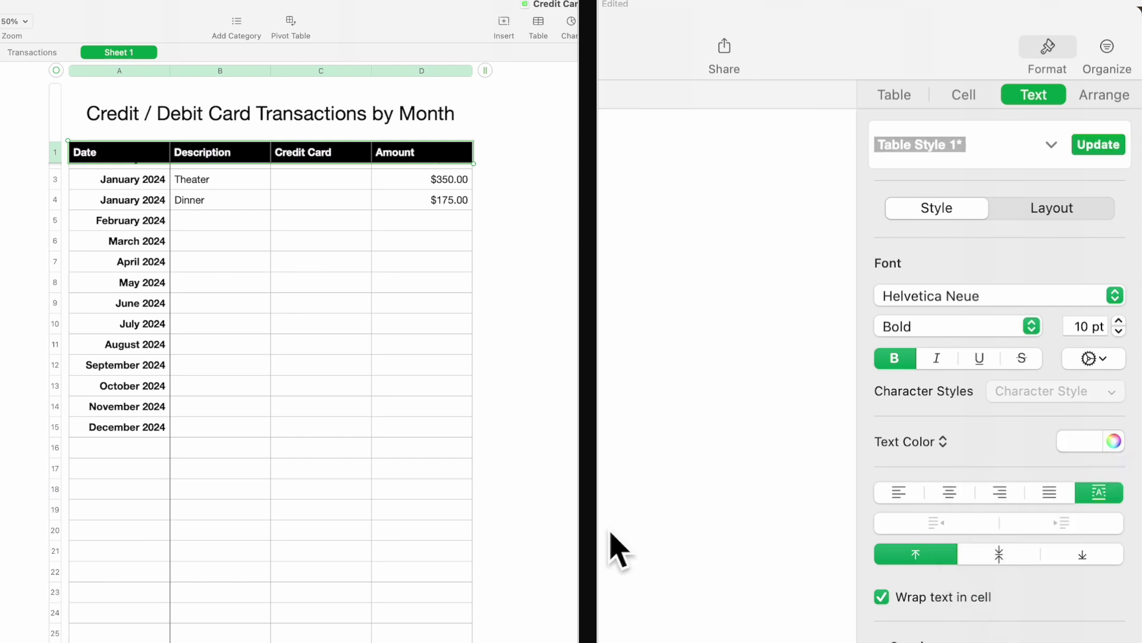
click(950, 496)
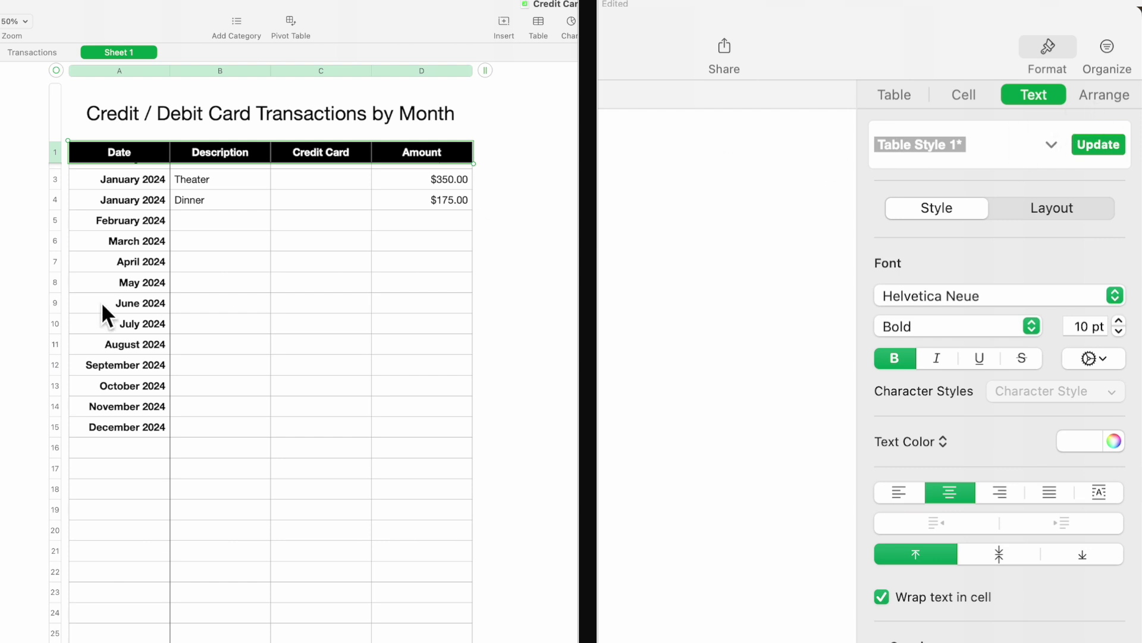
key(super+z)
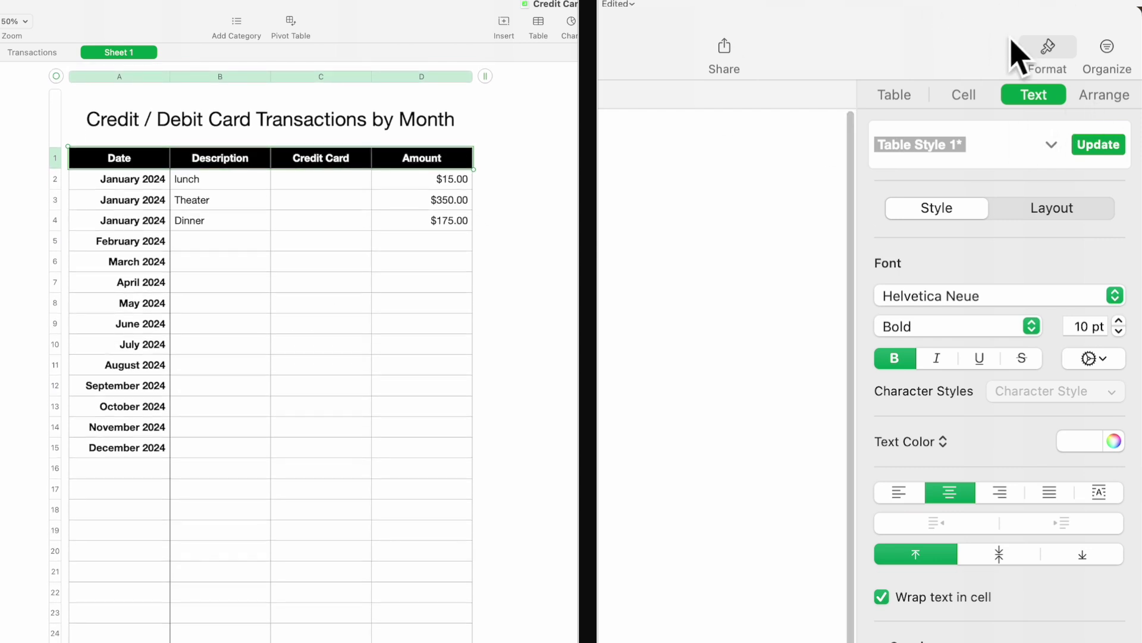
Turn on categories: Date grouped by Year-Month, then Credit Card grouped by value.
click(1123, 72)
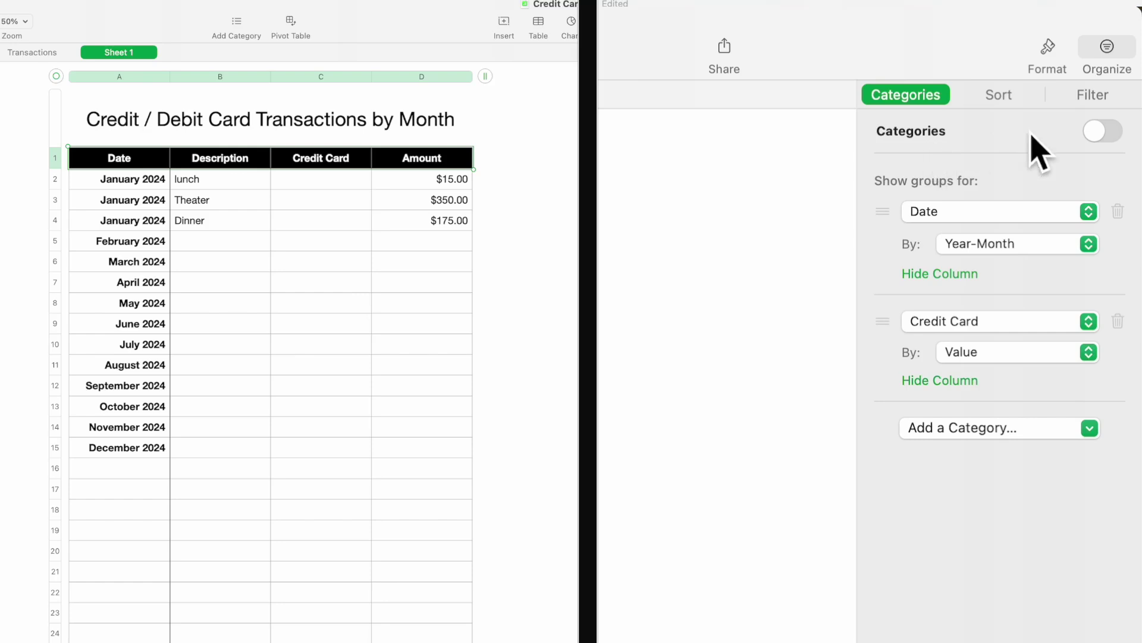
click(1105, 138)
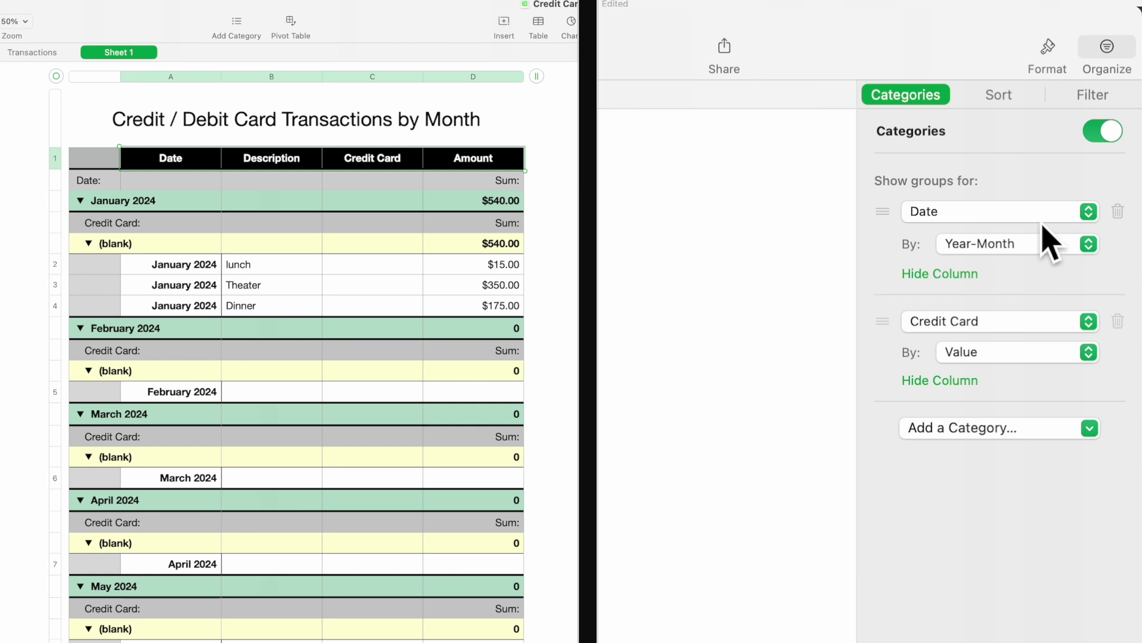
click(1089, 212)
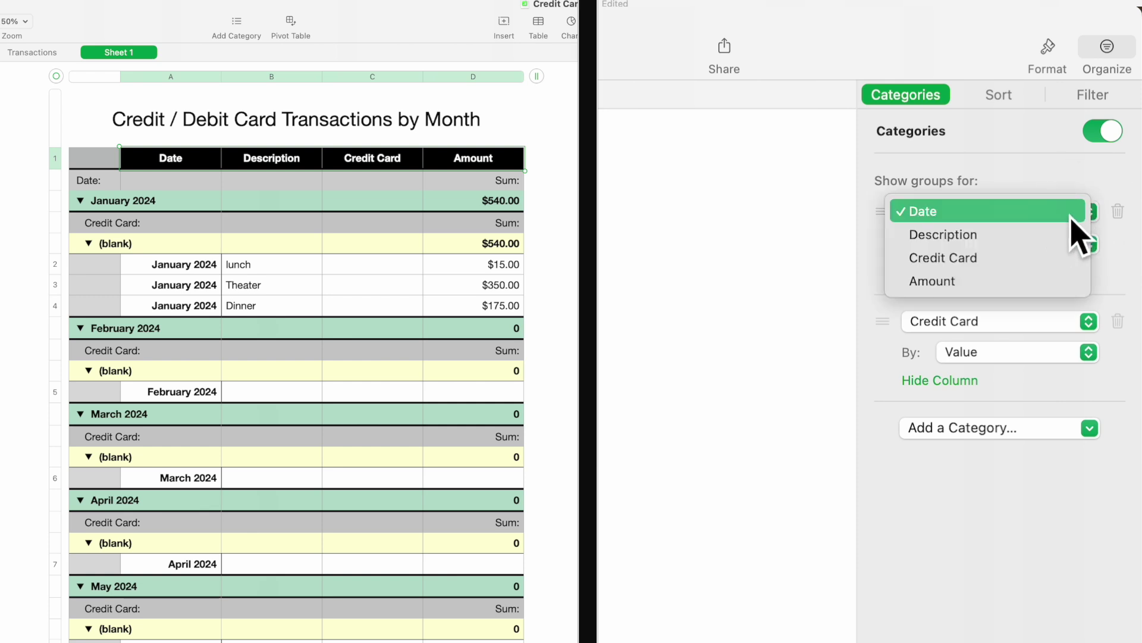
click(993, 218)
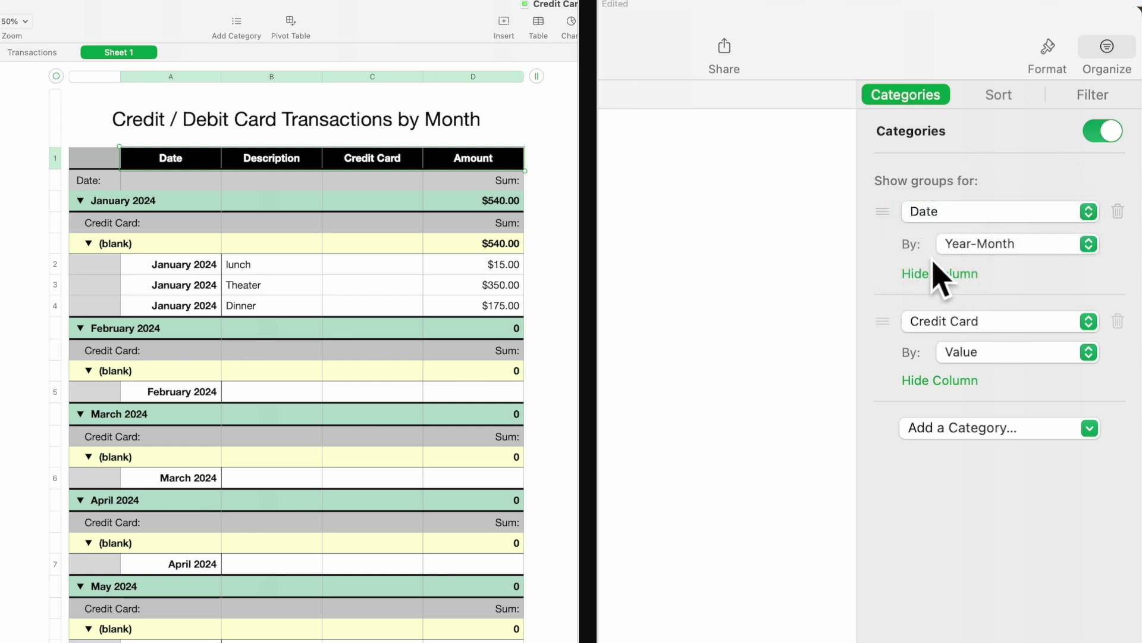
click(1096, 246)
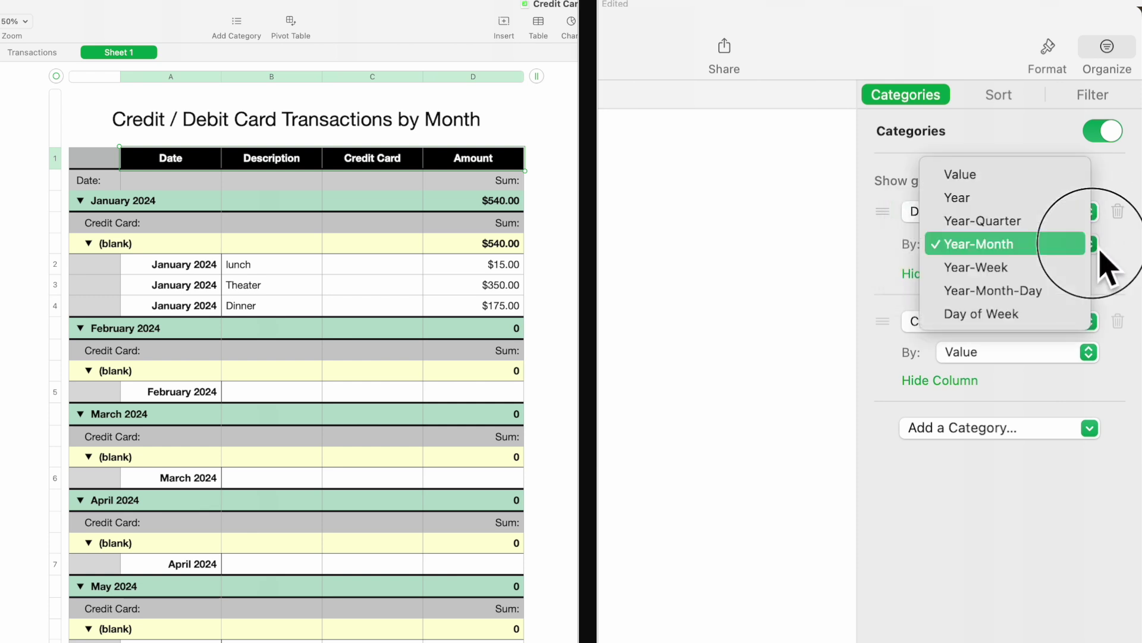
click(1012, 245)
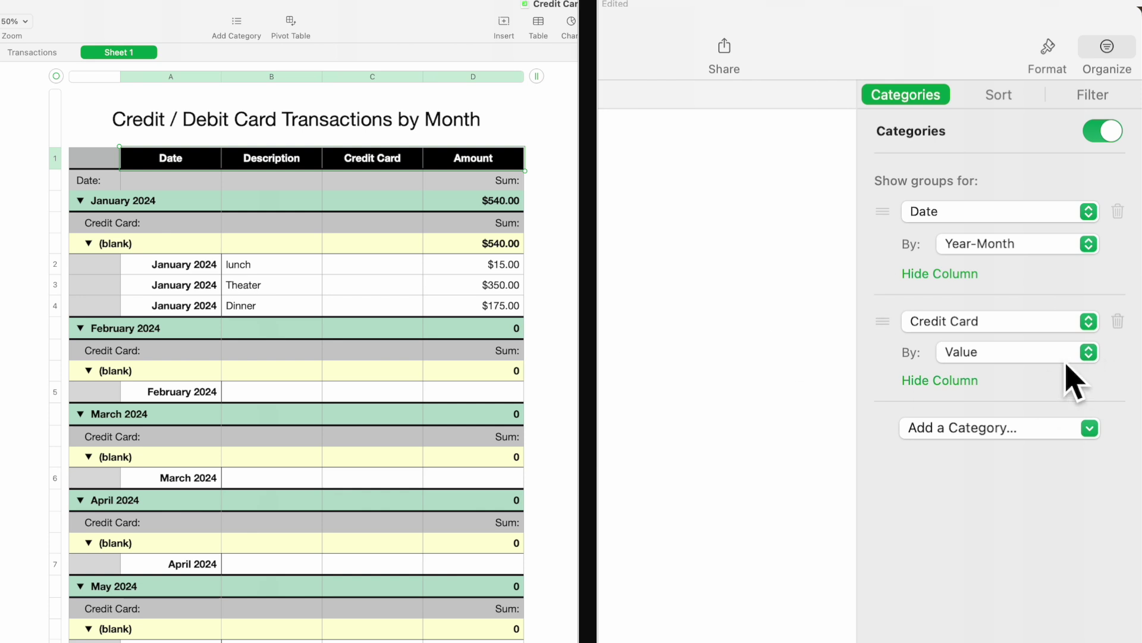
click(1089, 322)
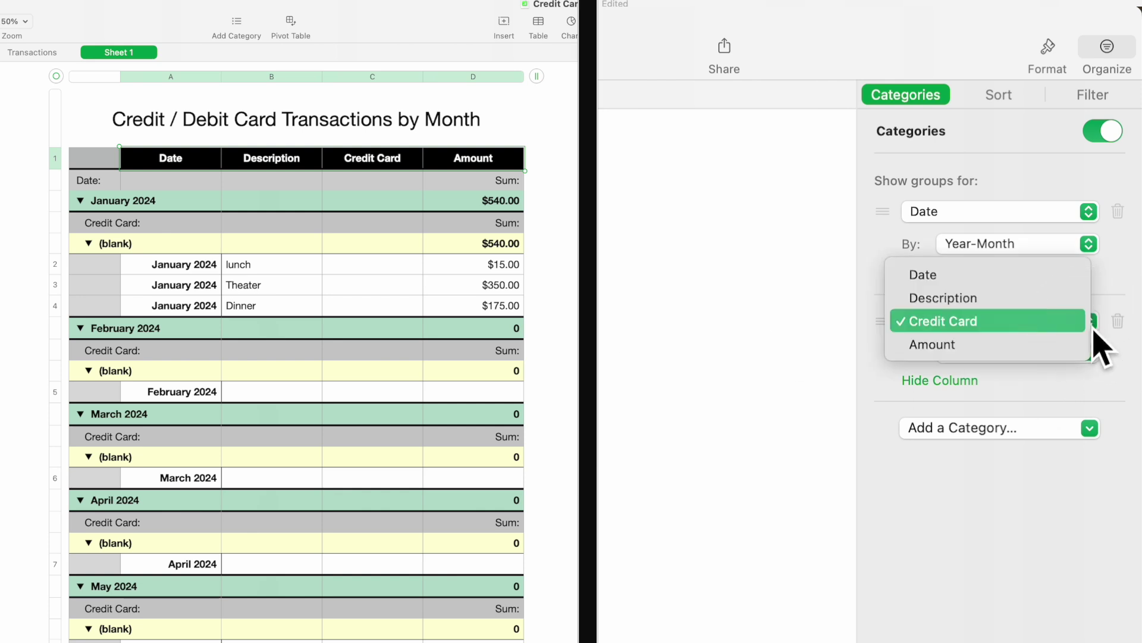
click(964, 325)
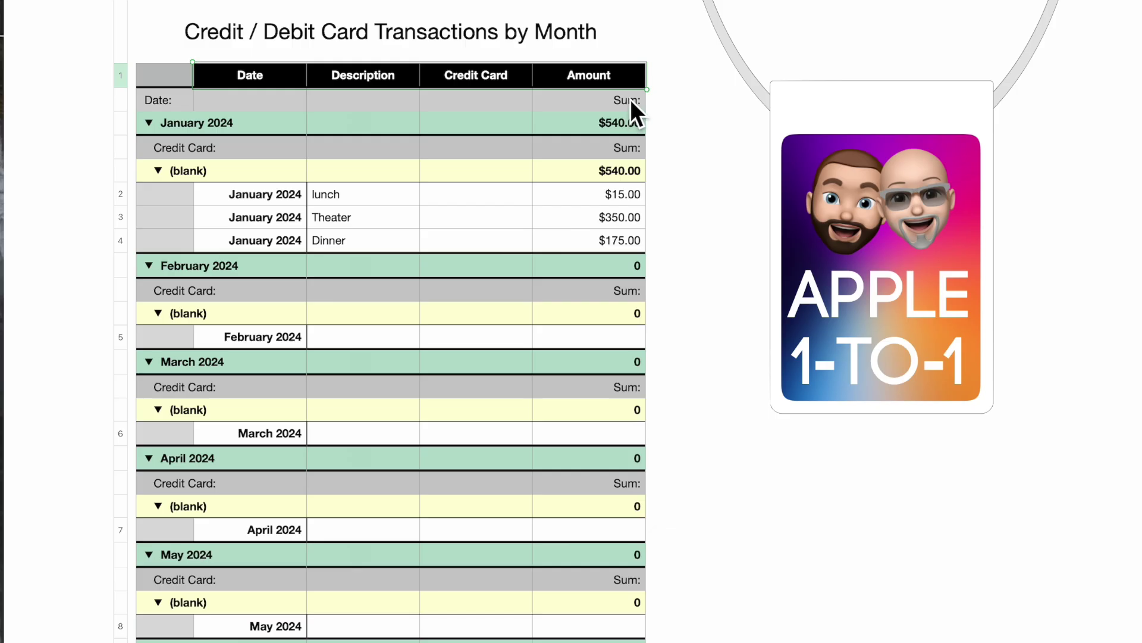
click(511, 186)
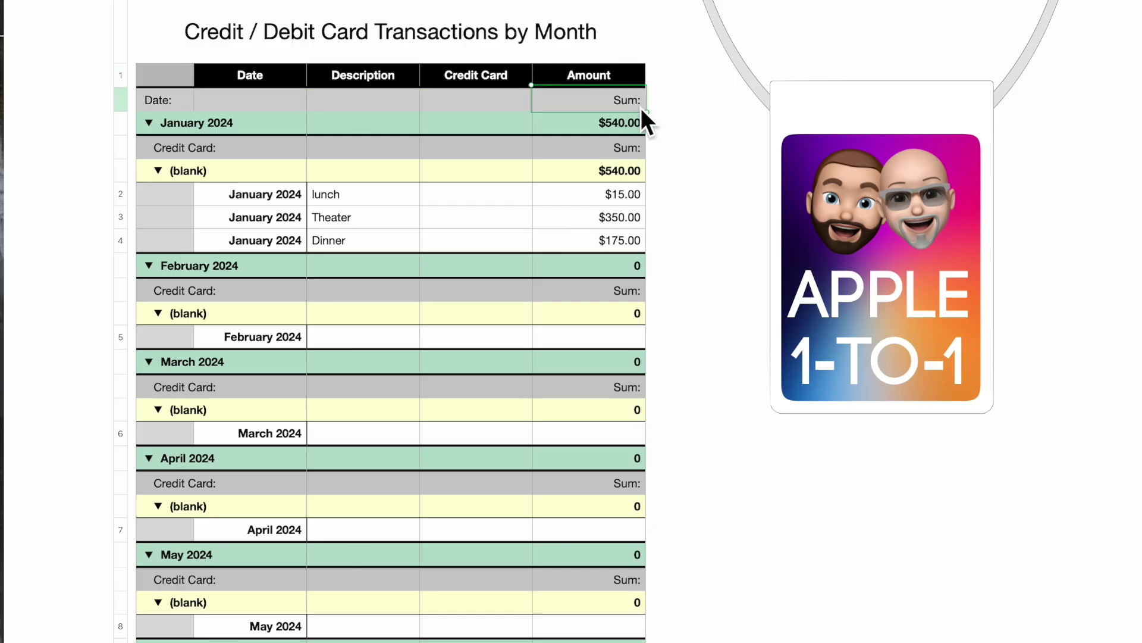
click(636, 129)
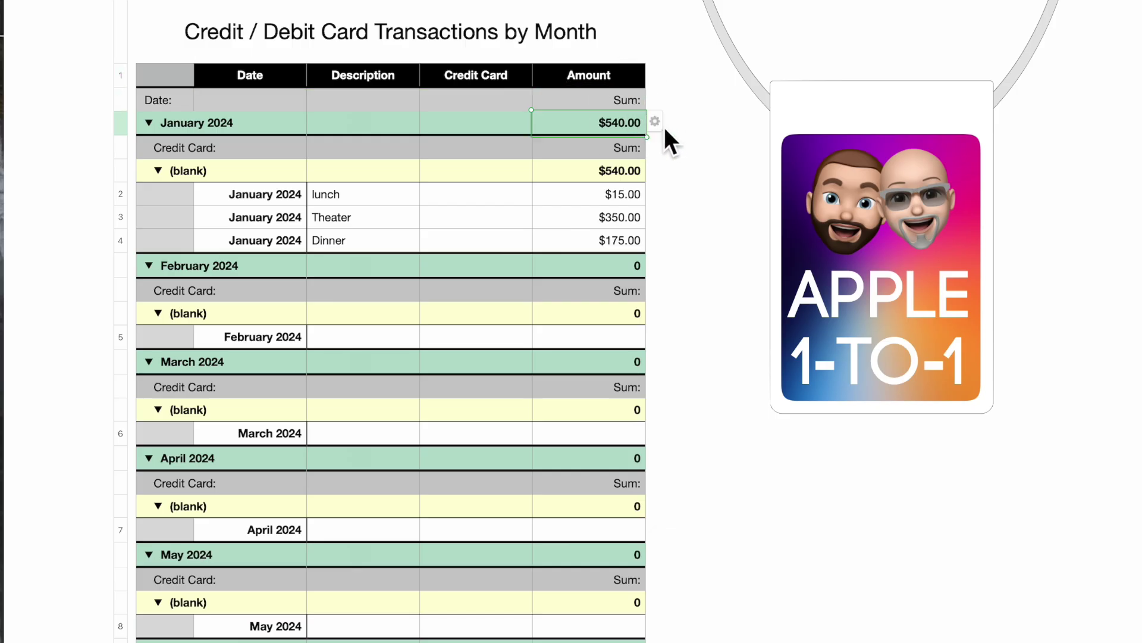
click(662, 125)
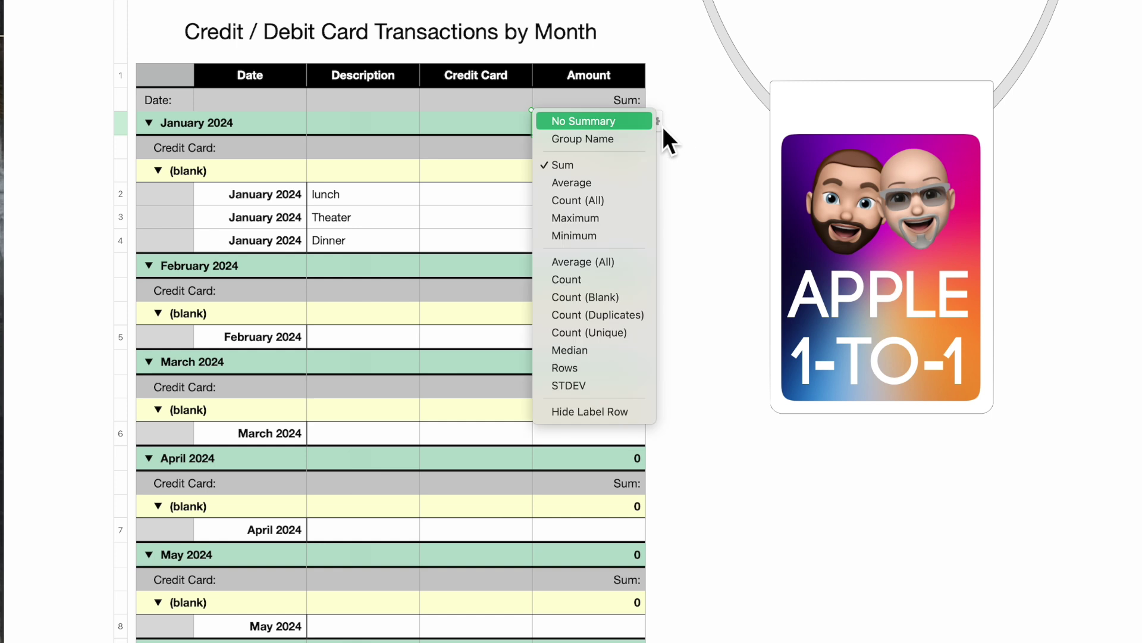
click(609, 166)
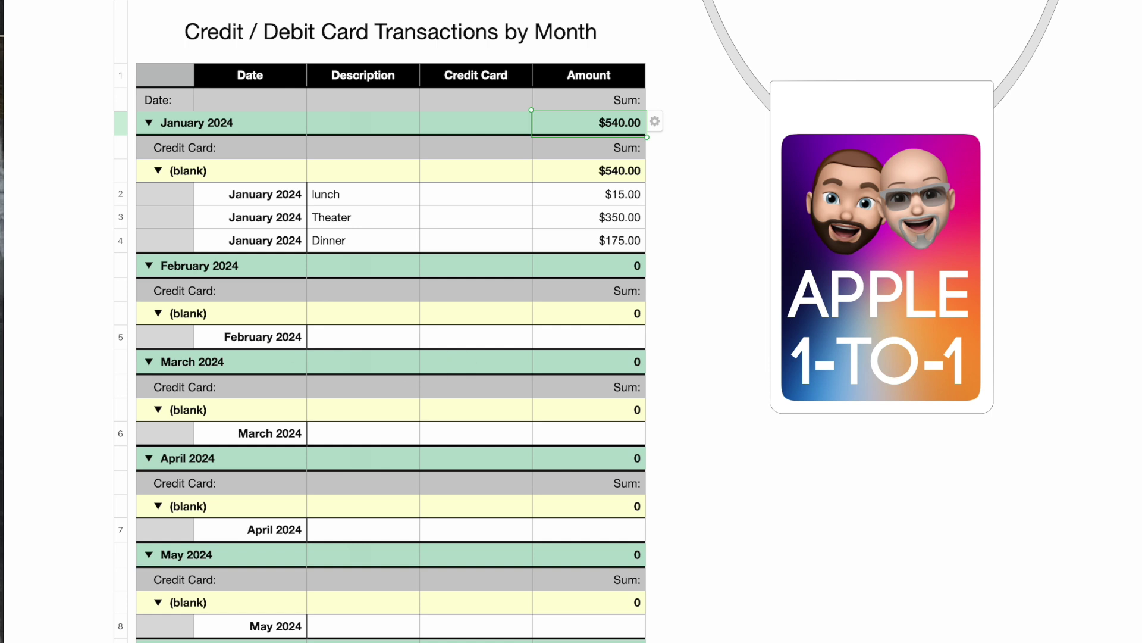
Fill the February row with Car Repair, American Express and $325.00.
click(366, 339)
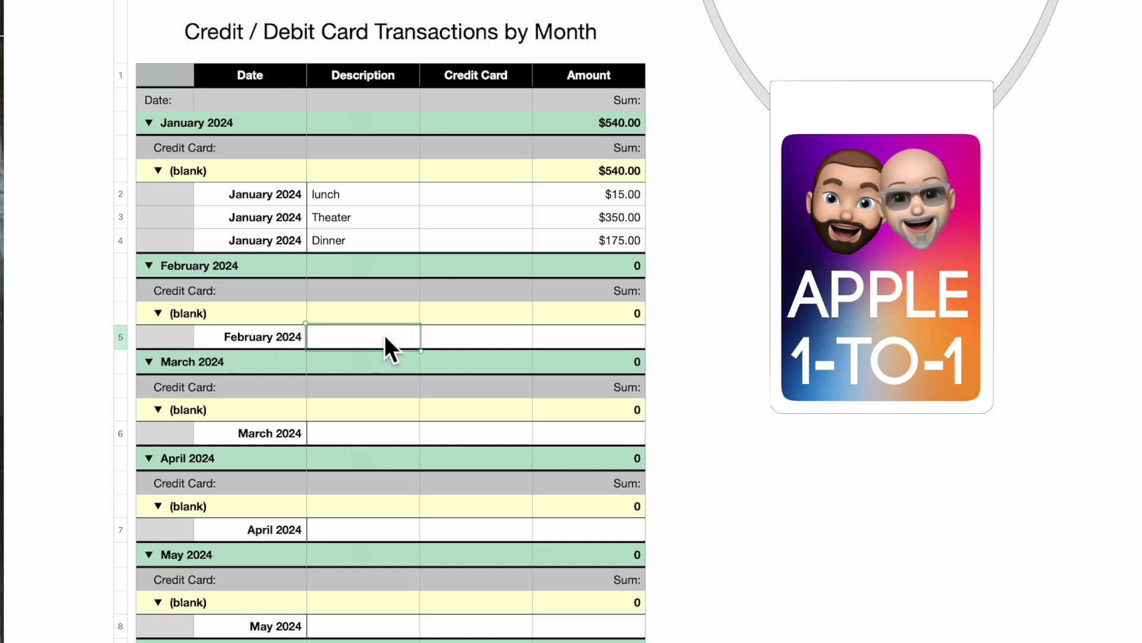
text(Car Repai)
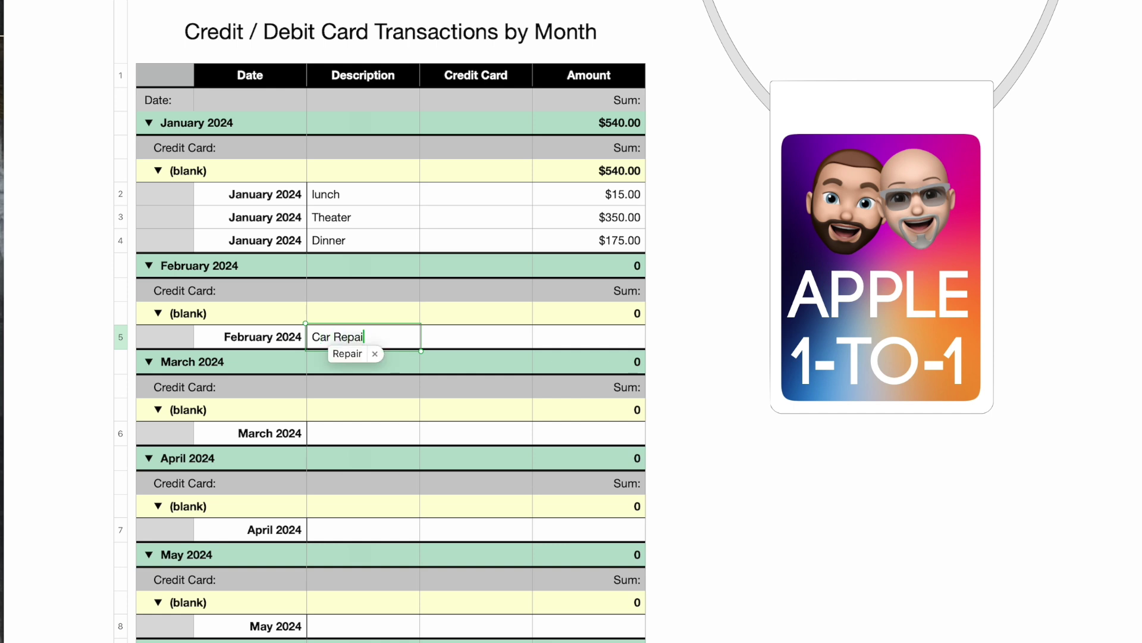
text(r)
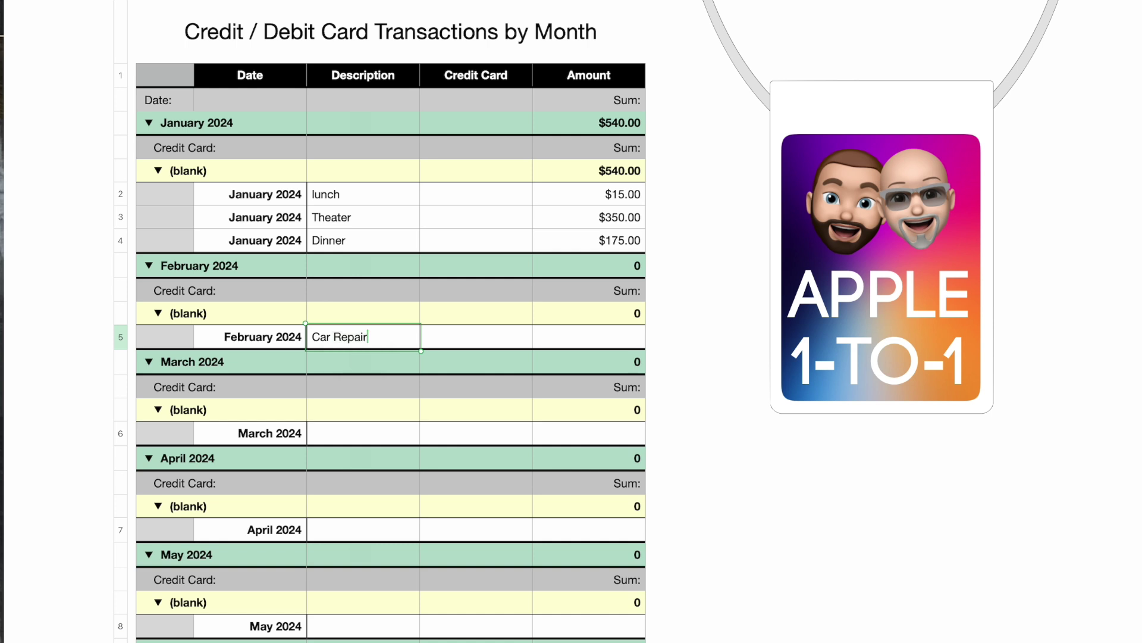
click(476, 337)
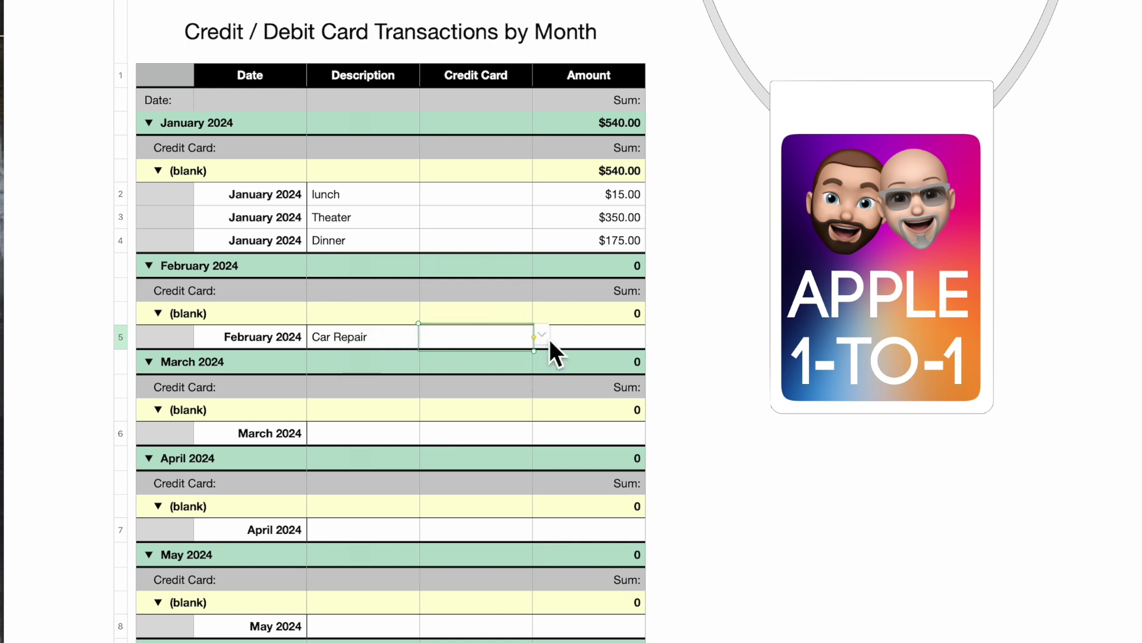
click(548, 338)
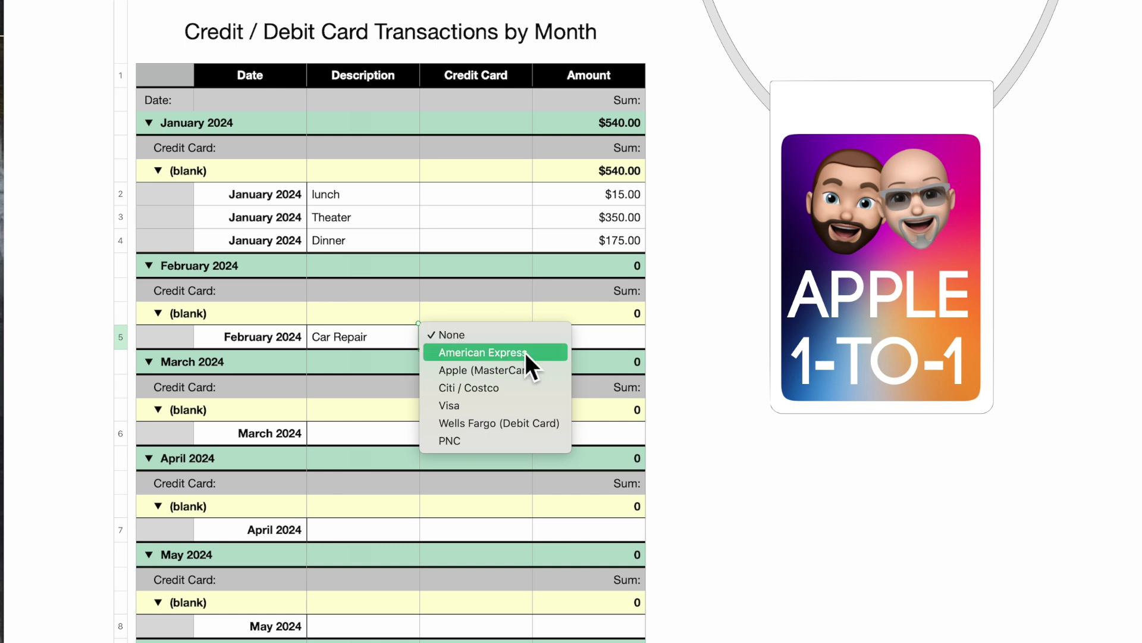
click(525, 353)
click(634, 342)
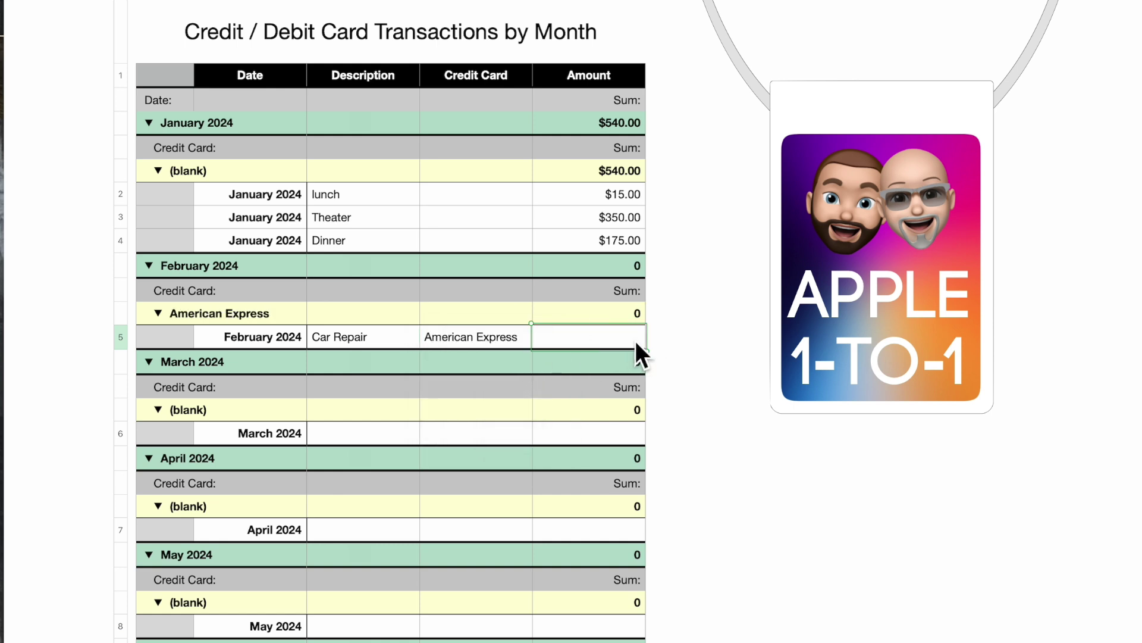
text(325)
key(Return)
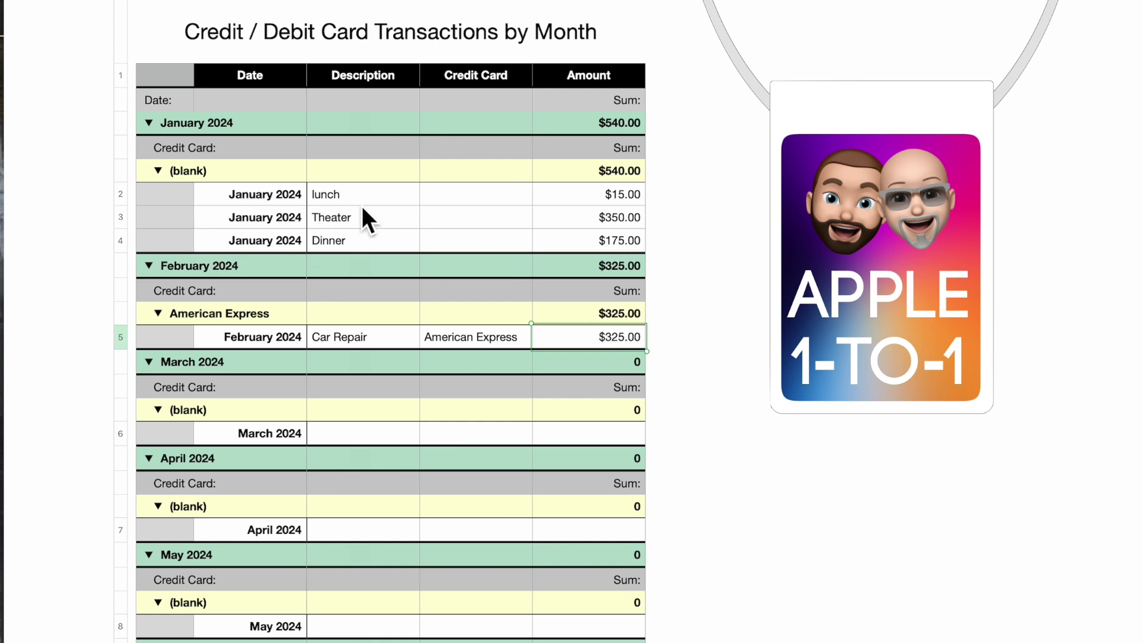
Assign January's lunch charge to American Express.
click(478, 197)
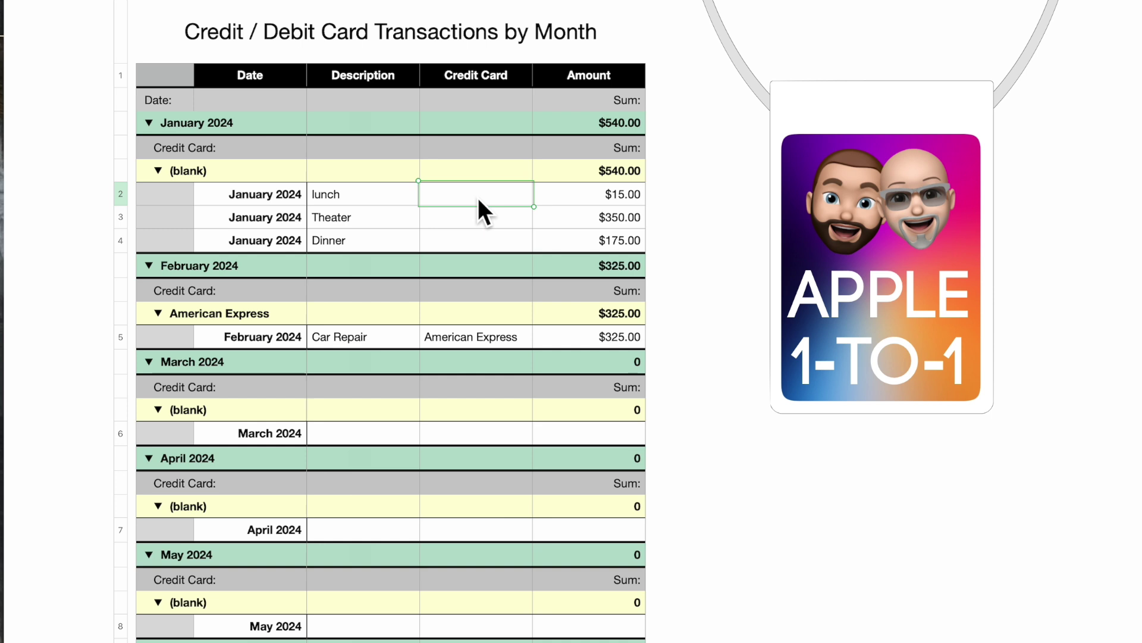
click(547, 195)
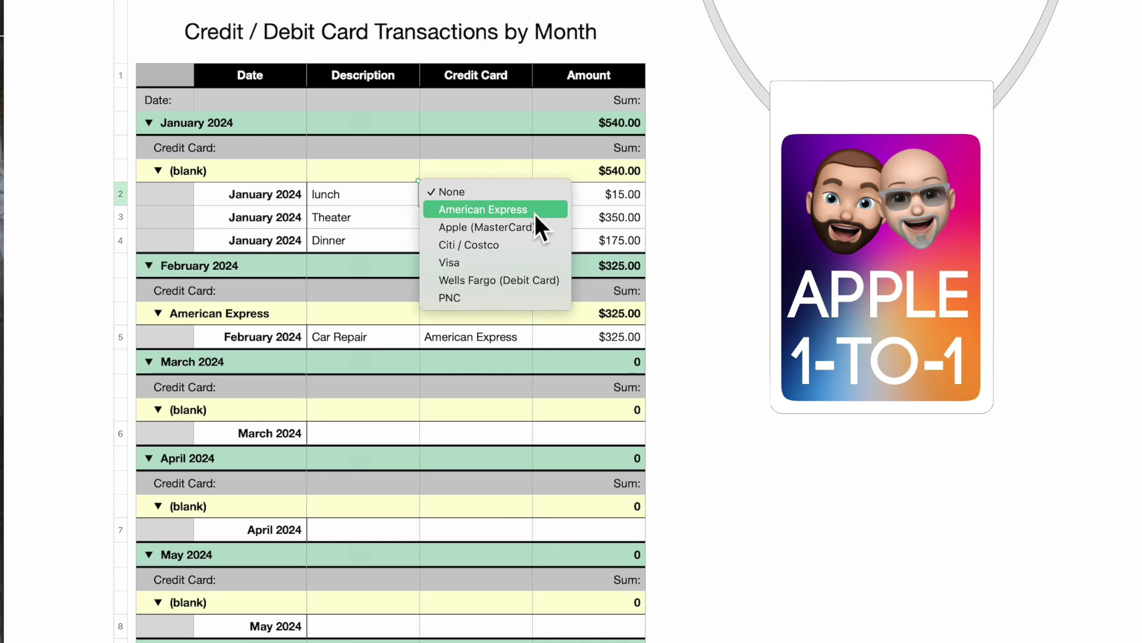
click(535, 212)
Set the Credit Card of the Theater and Dinner rows to Apple (MasterCard).
click(499, 239)
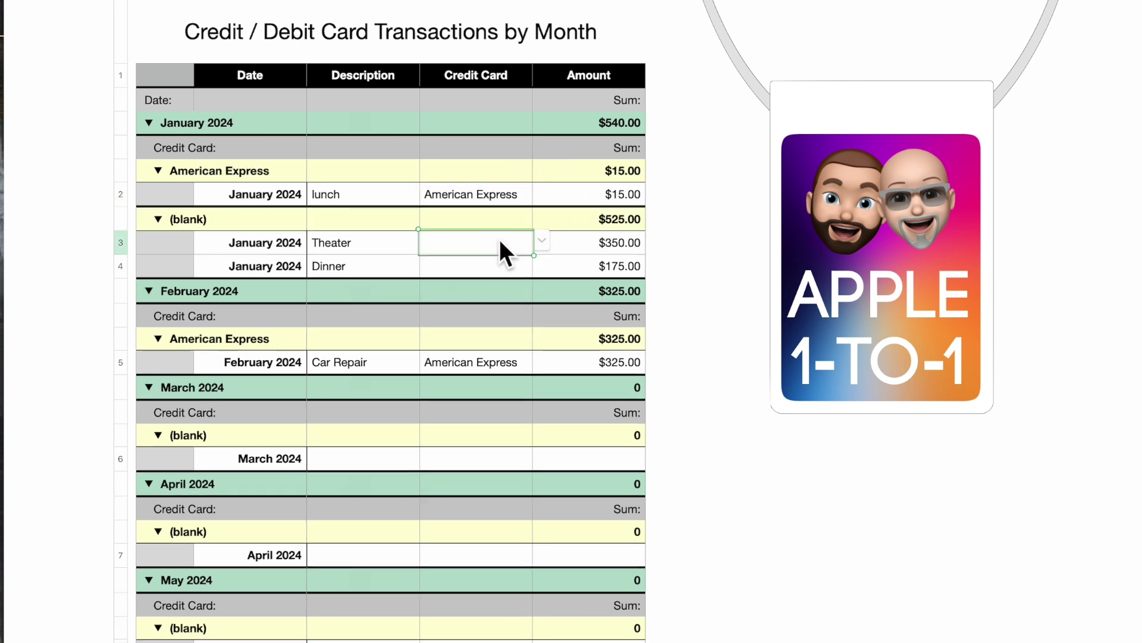
click(543, 240)
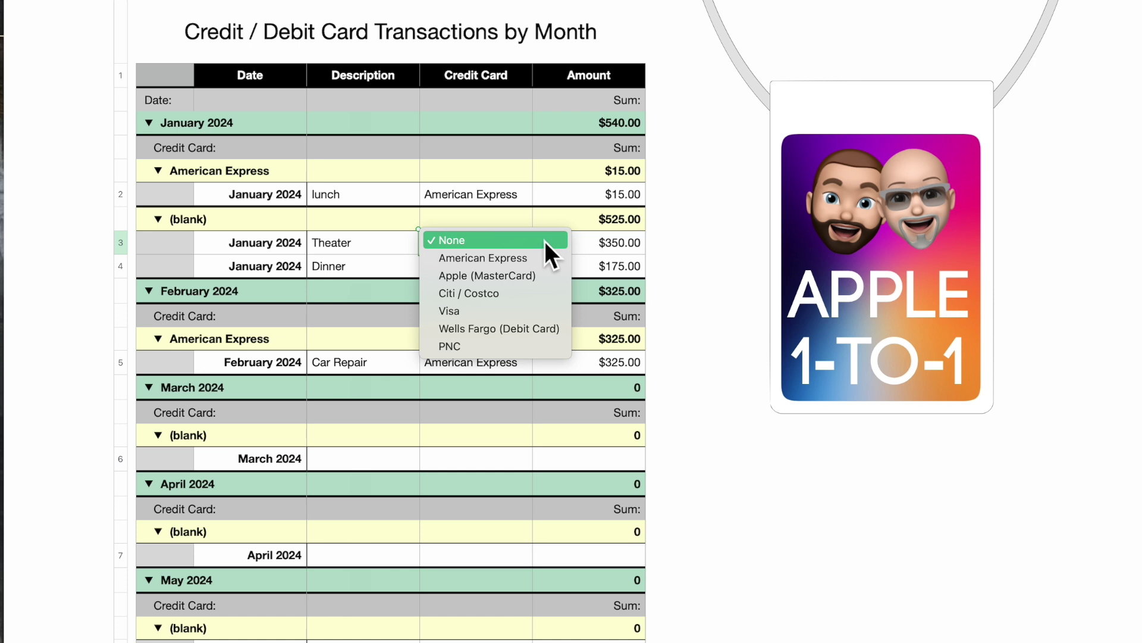
click(498, 278)
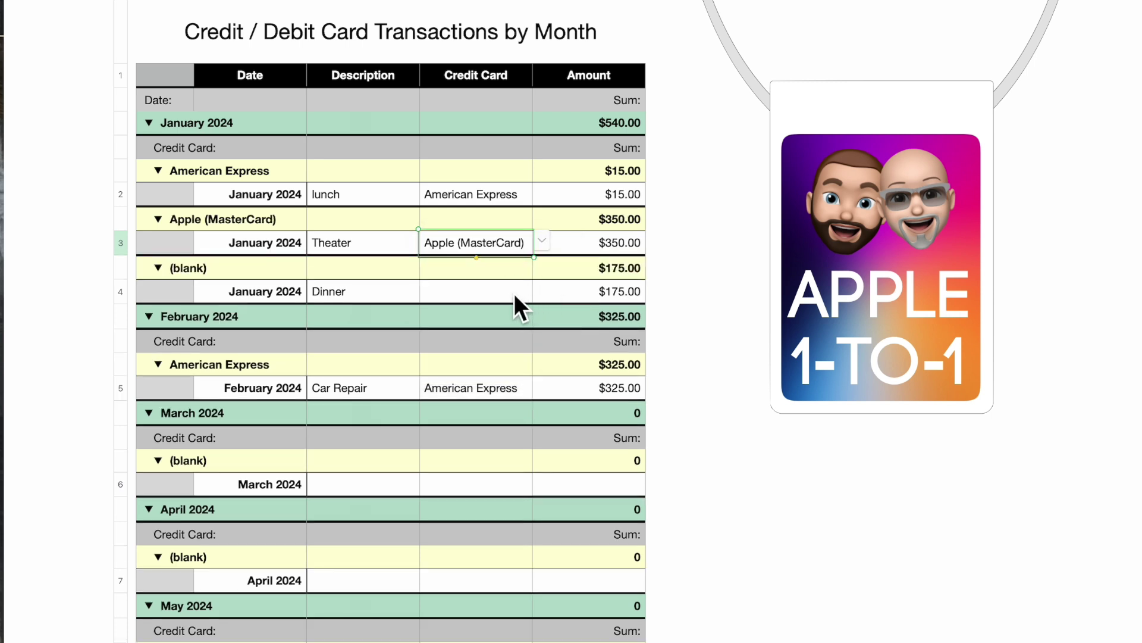
click(514, 293)
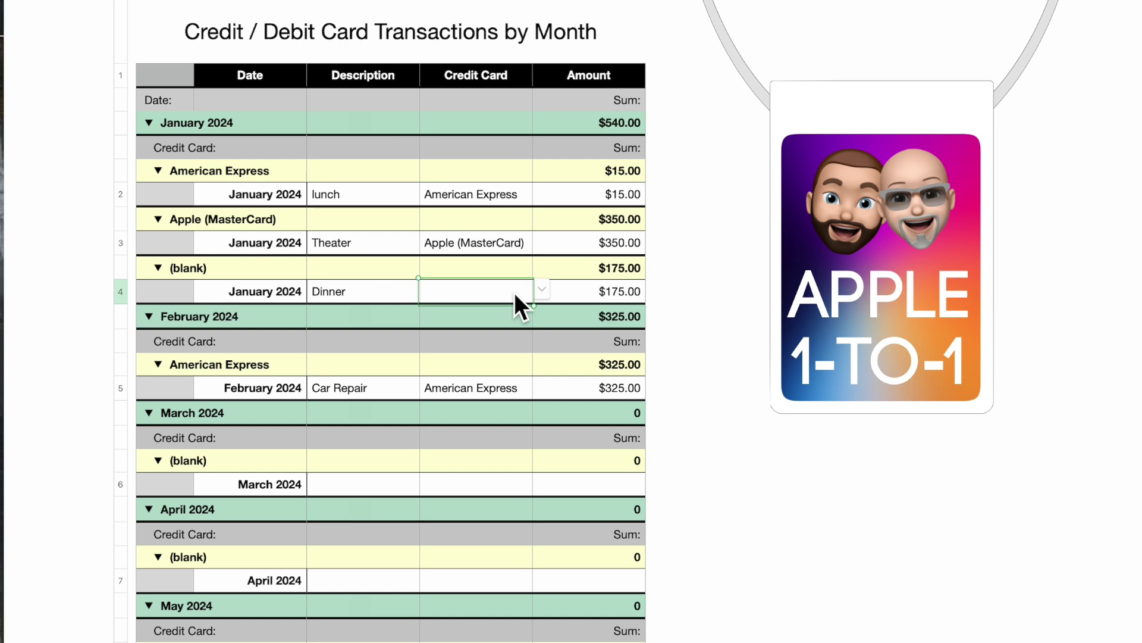
click(543, 290)
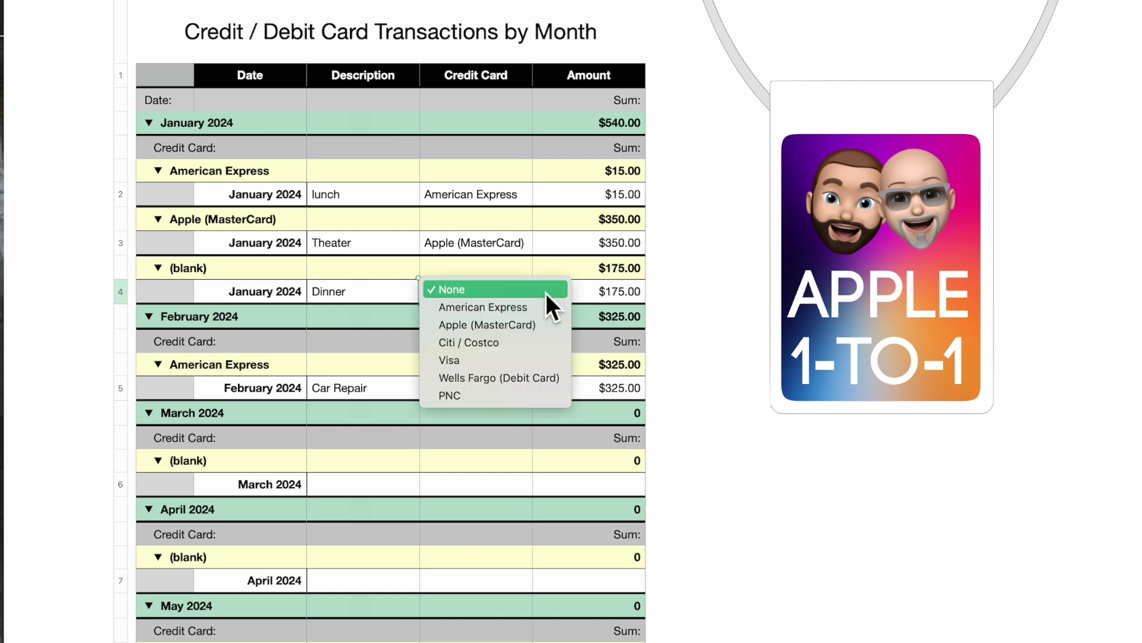
click(527, 324)
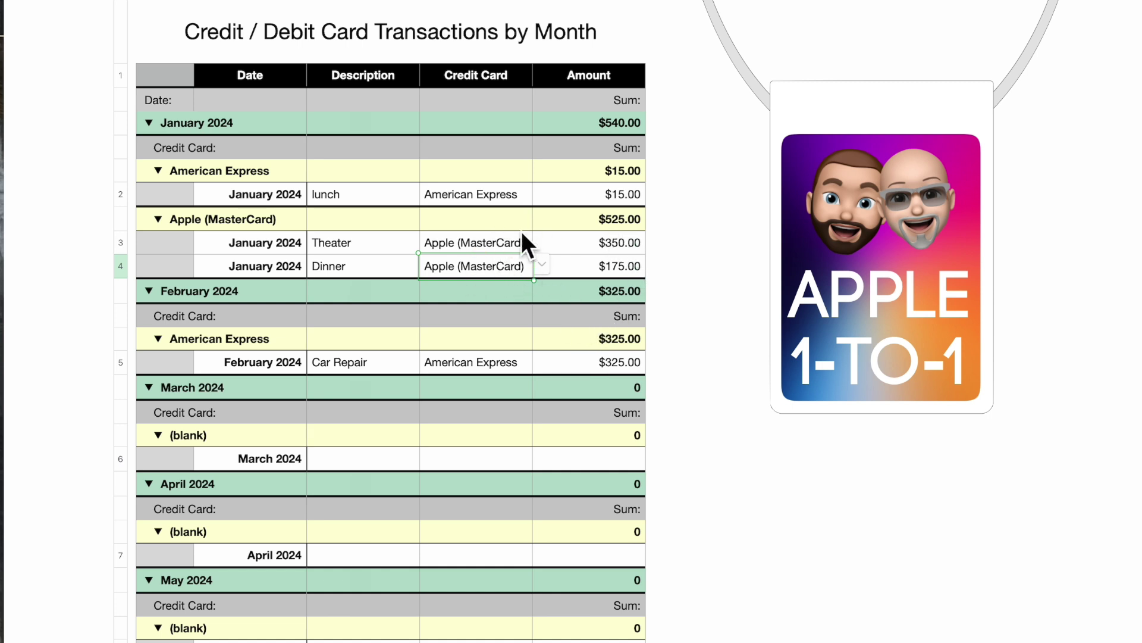
Collapse January's American Express ($15.00) and Apple (MasterCard) ($525.00) groups, then deselect the table.
click(157, 175)
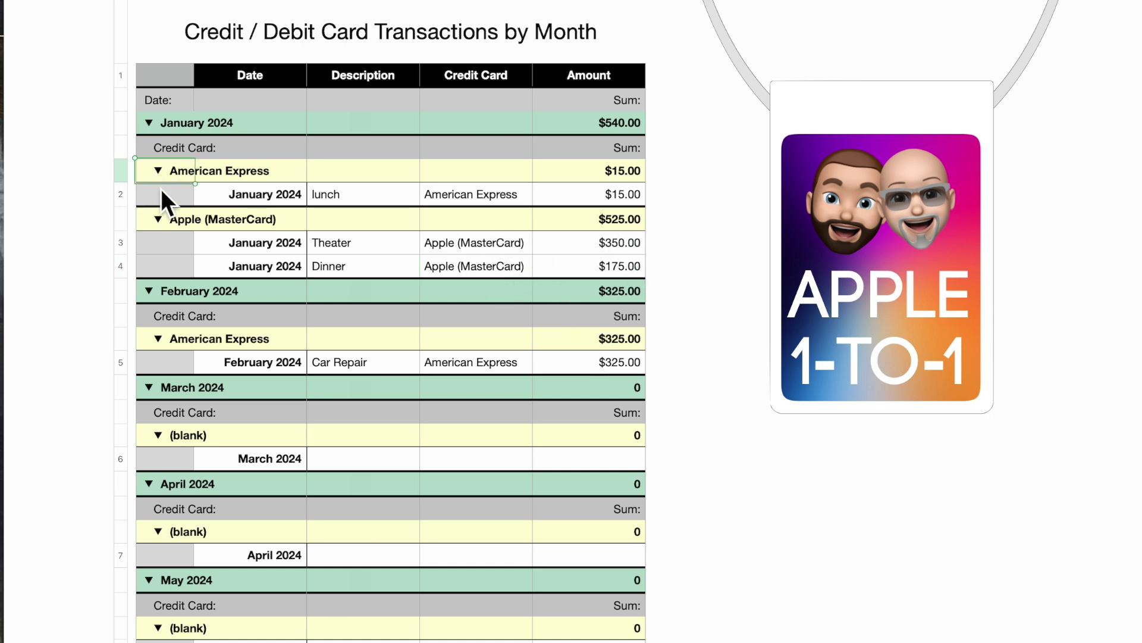
click(157, 171)
click(159, 198)
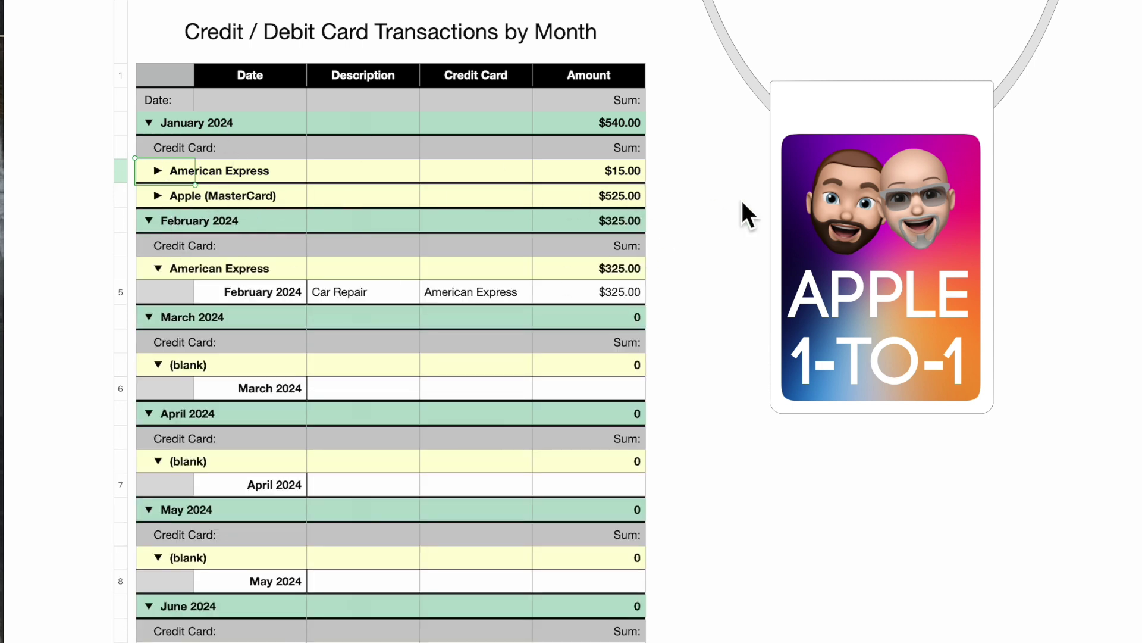
click(758, 195)
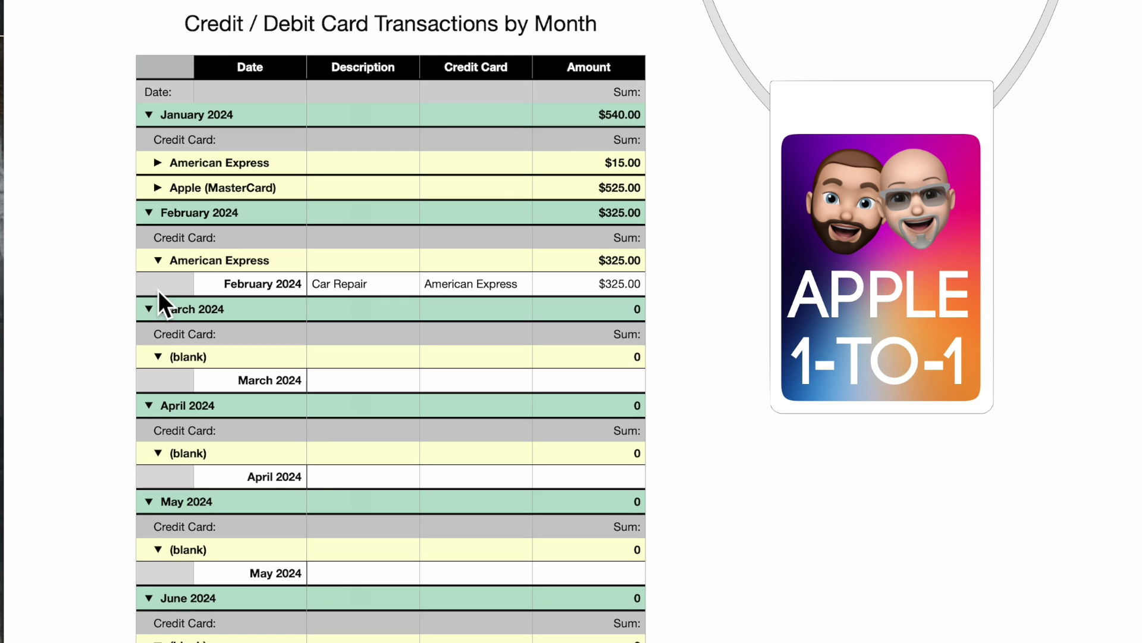
Insert an empty row below the February Car Repair transaction.
click(159, 290)
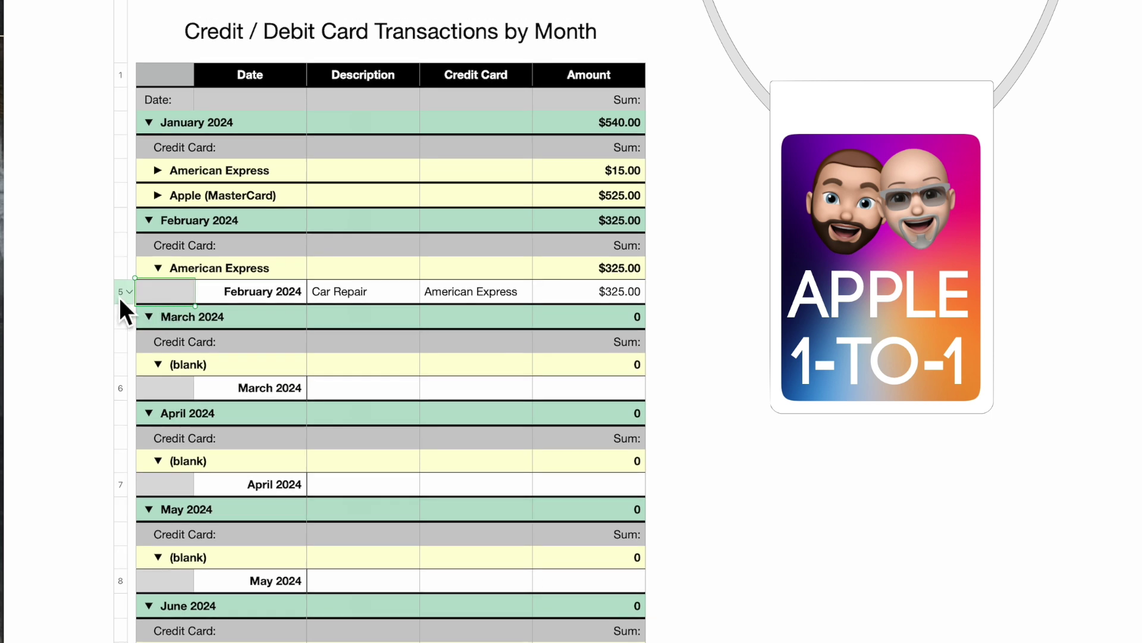
click(132, 297)
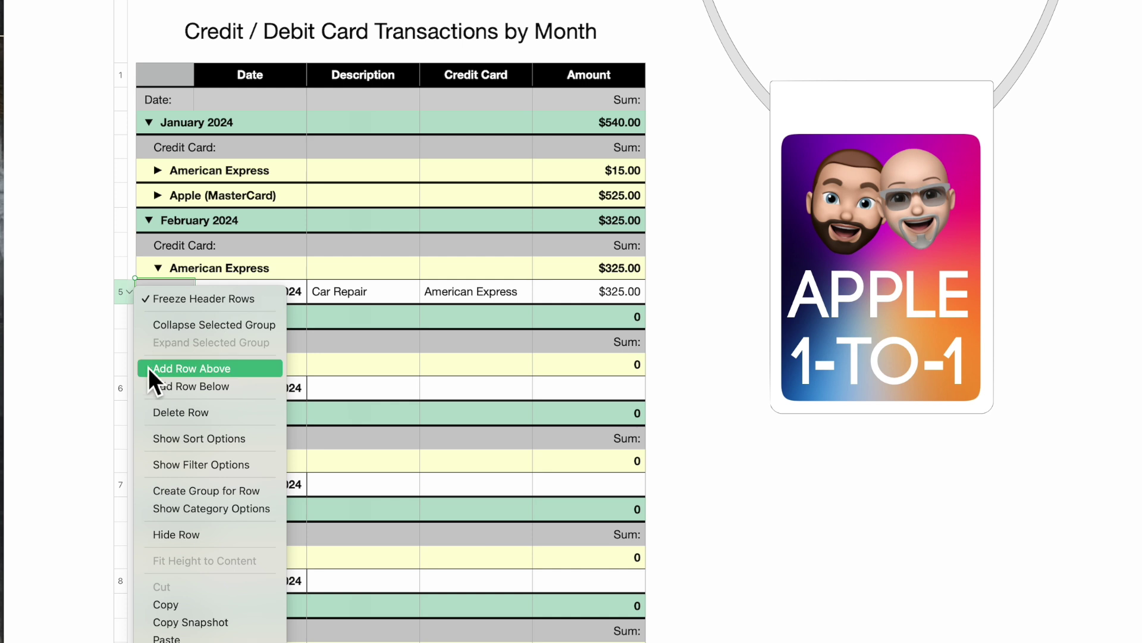
click(171, 387)
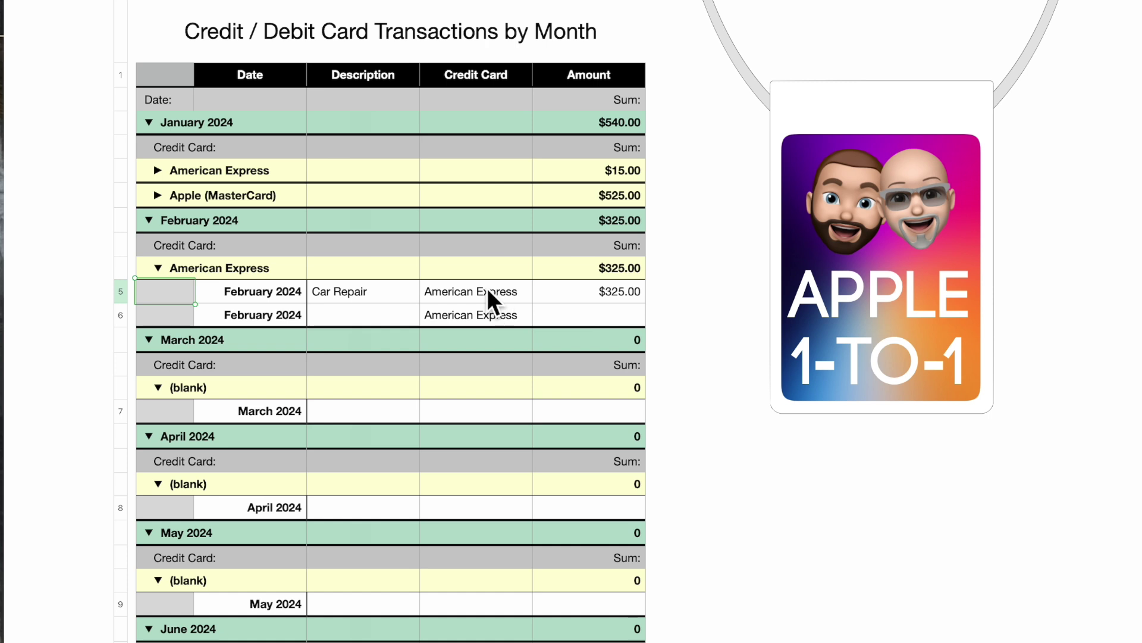
Fill the new row with Gas, Citi / Costco and $45.00.
click(342, 316)
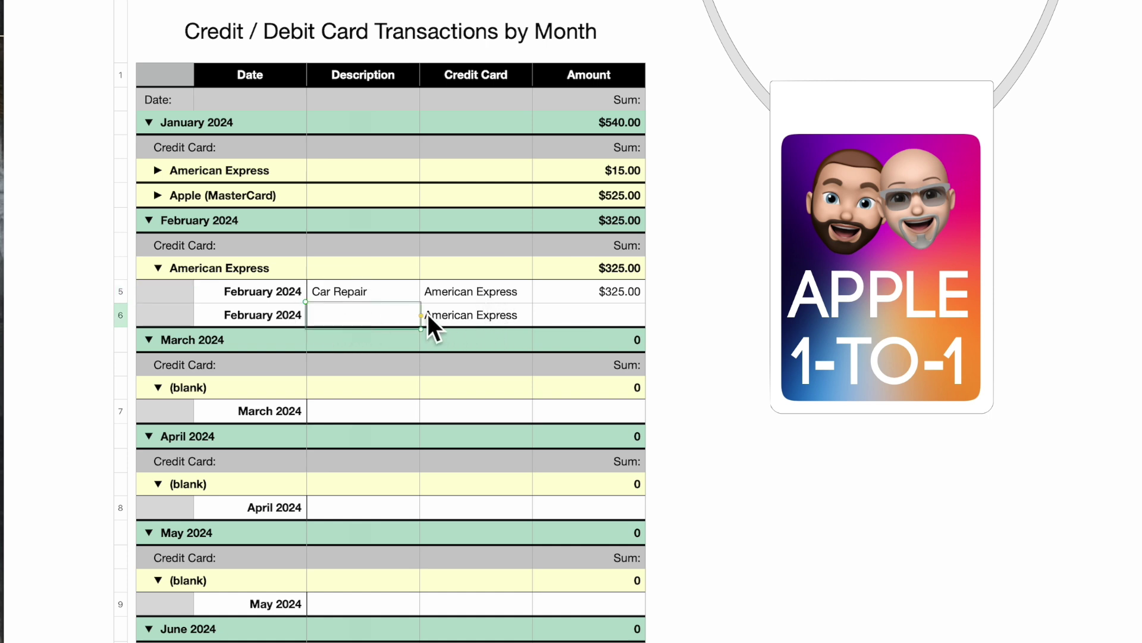
text(Gas)
click(516, 319)
click(544, 315)
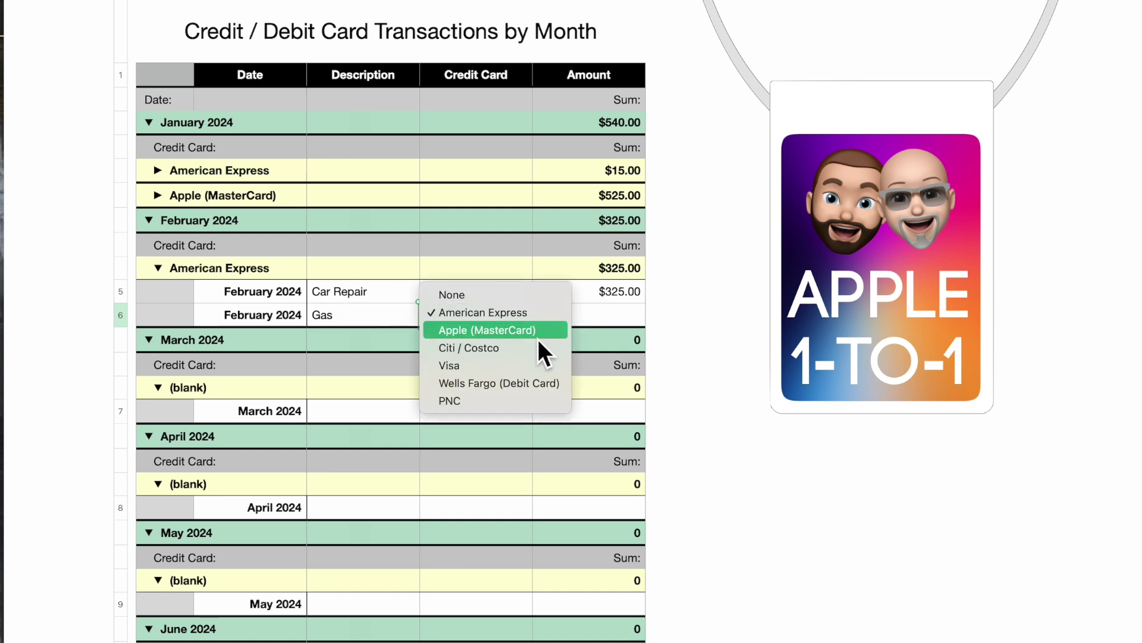
click(526, 353)
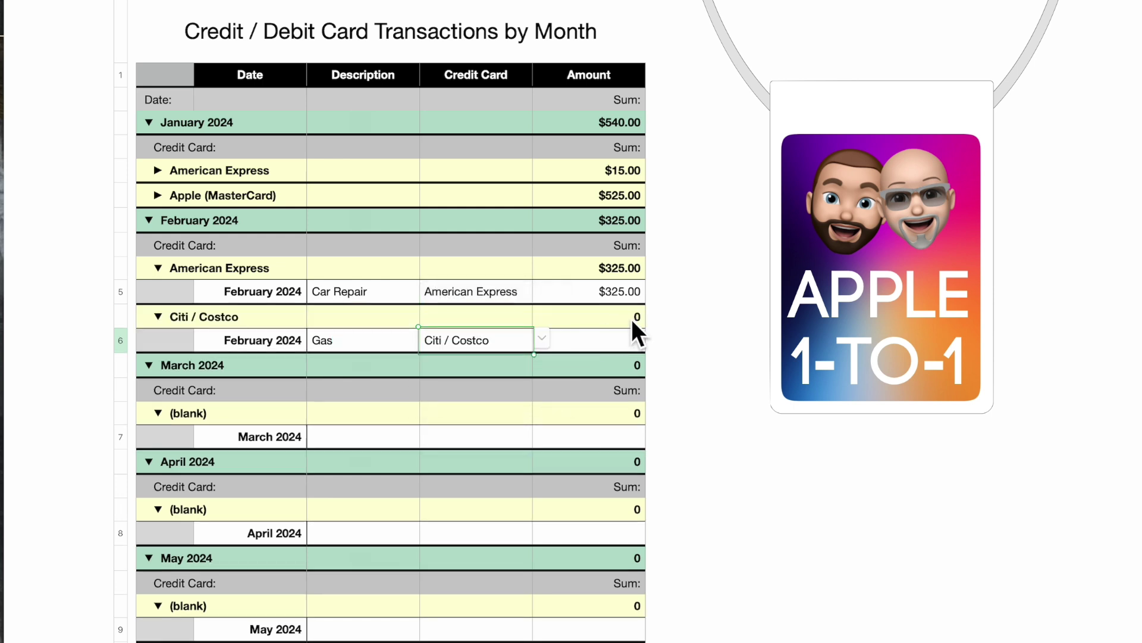
click(625, 344)
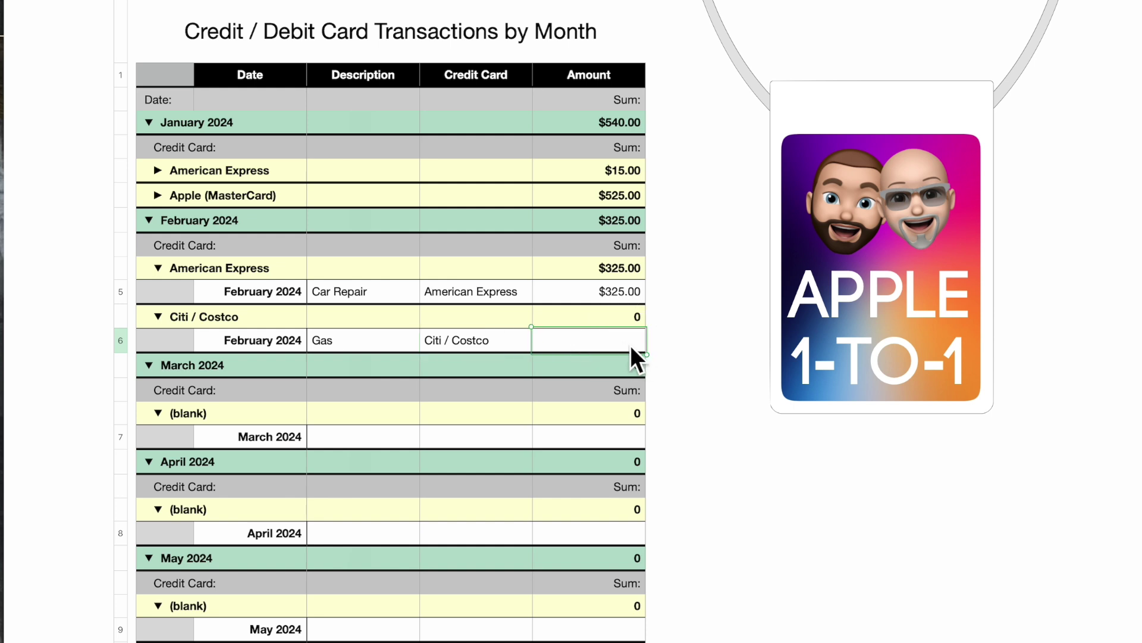
text(45.)
key(Return)
Insert a row below Gas and enter Food with an amount of $245.00.
click(132, 346)
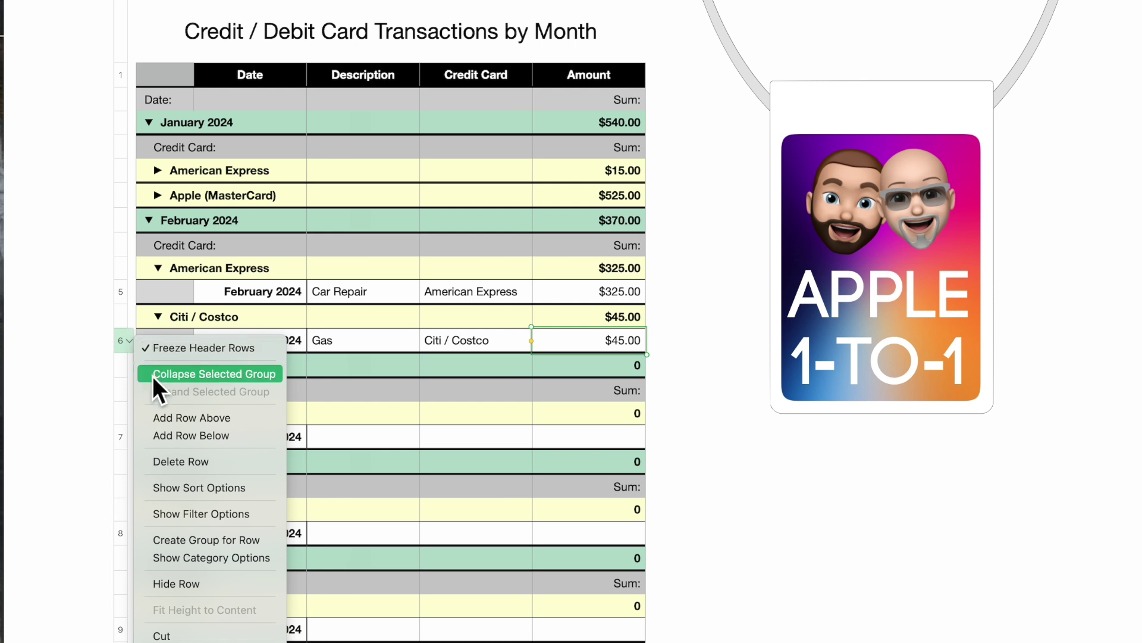
click(177, 435)
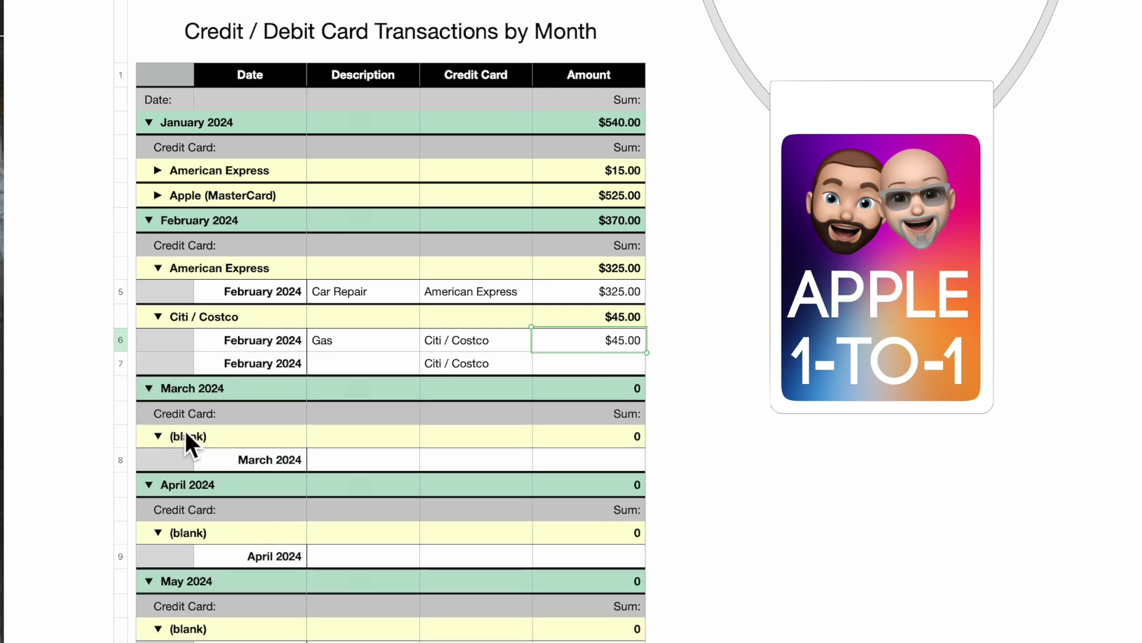
click(348, 369)
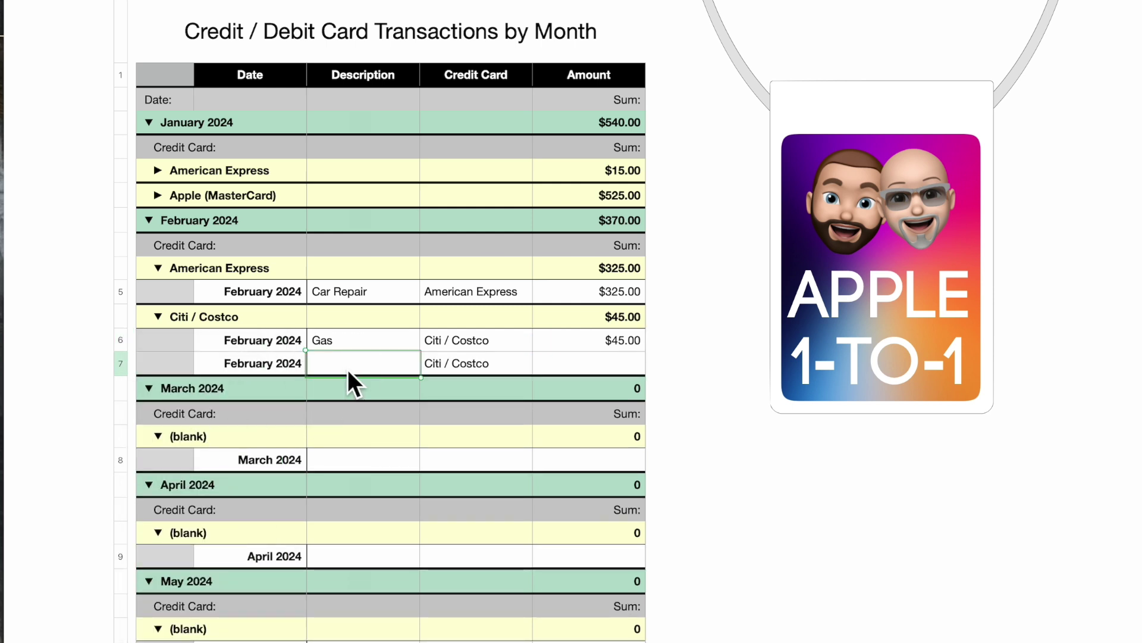
text(Food)
click(591, 366)
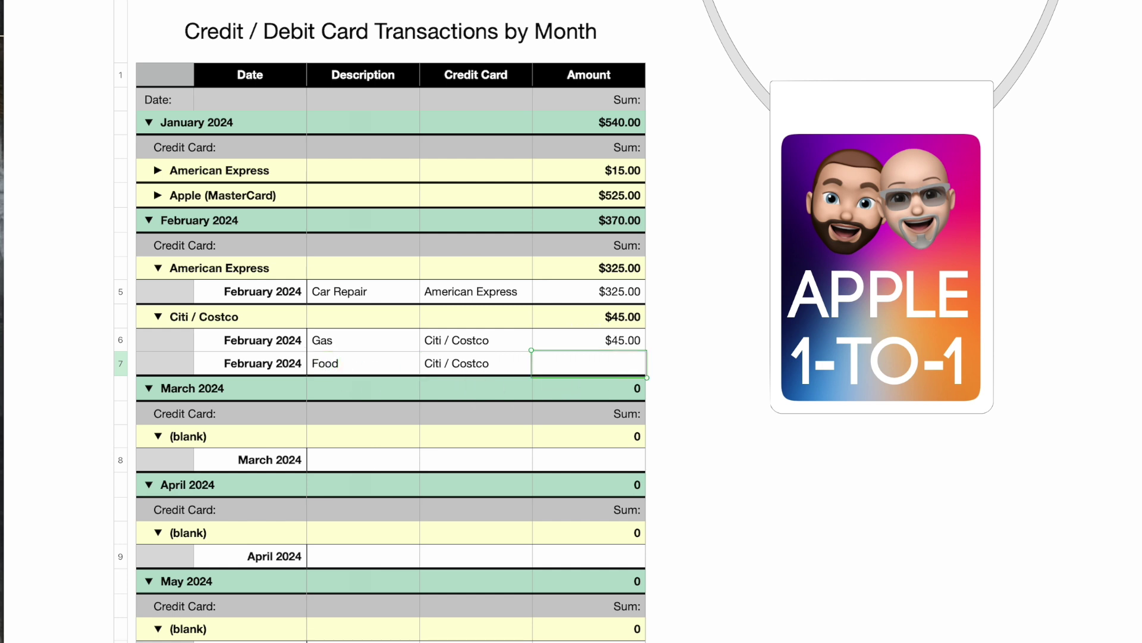
text(245.)
key(Return)
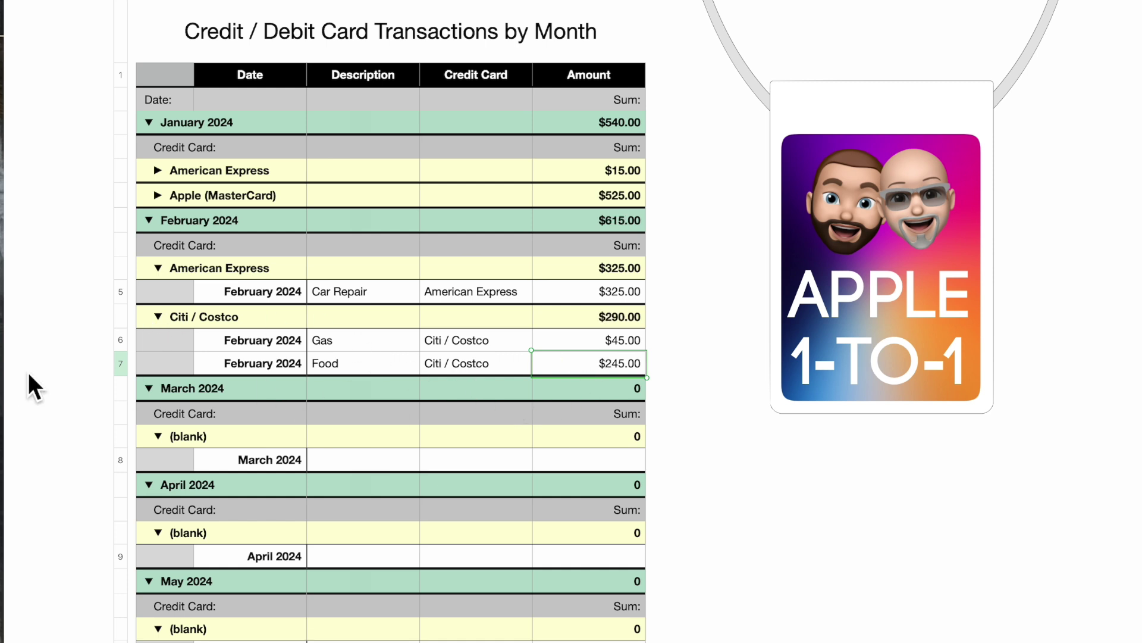
Collapse the February, March, April (and its blank card subgroup), May and January 2024 groups.
scroll(105, 340, down, 1)
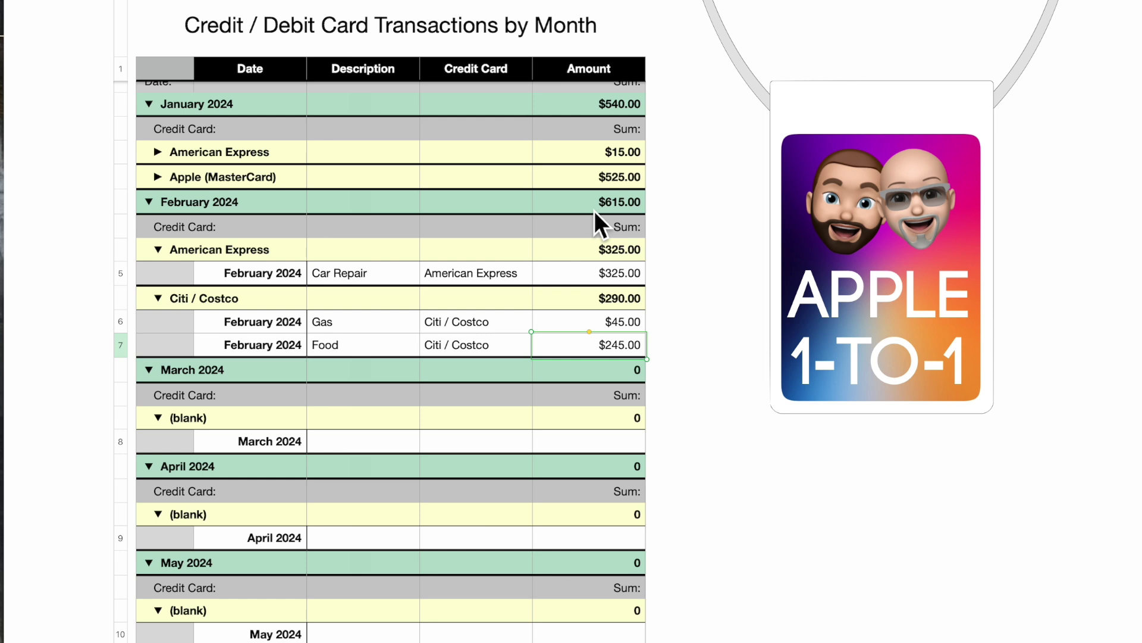
click(148, 203)
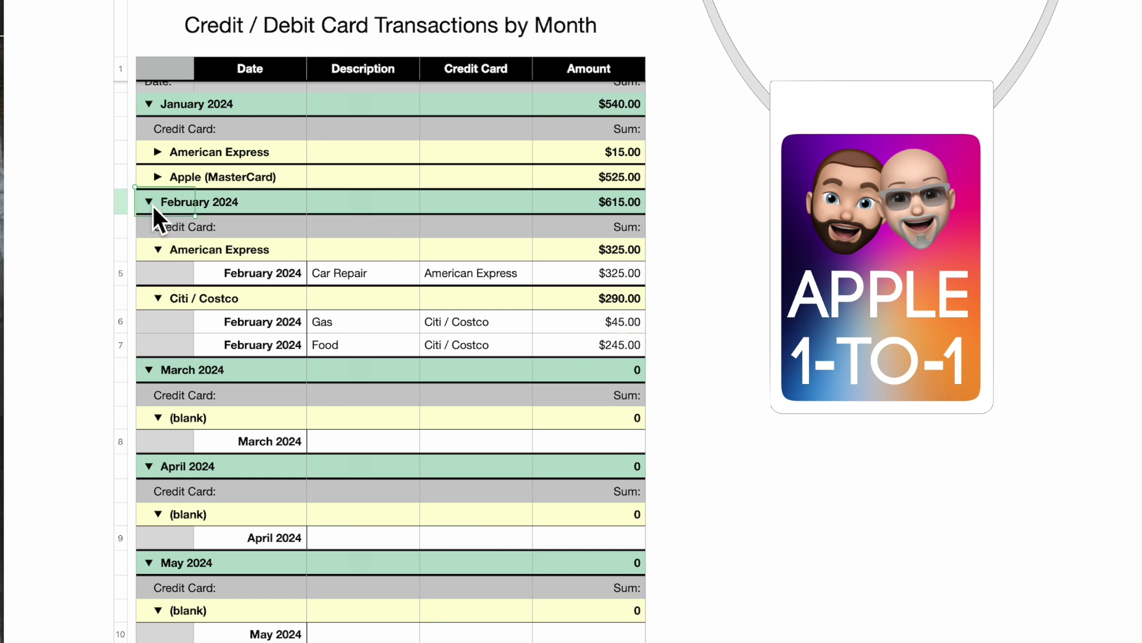
click(149, 202)
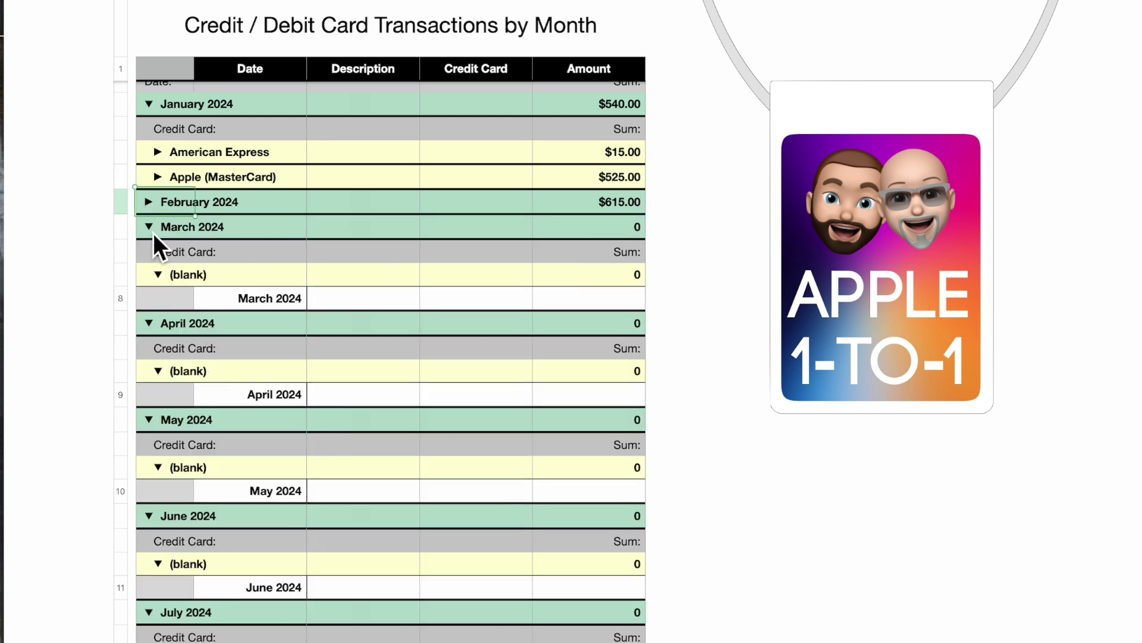
click(151, 230)
click(159, 305)
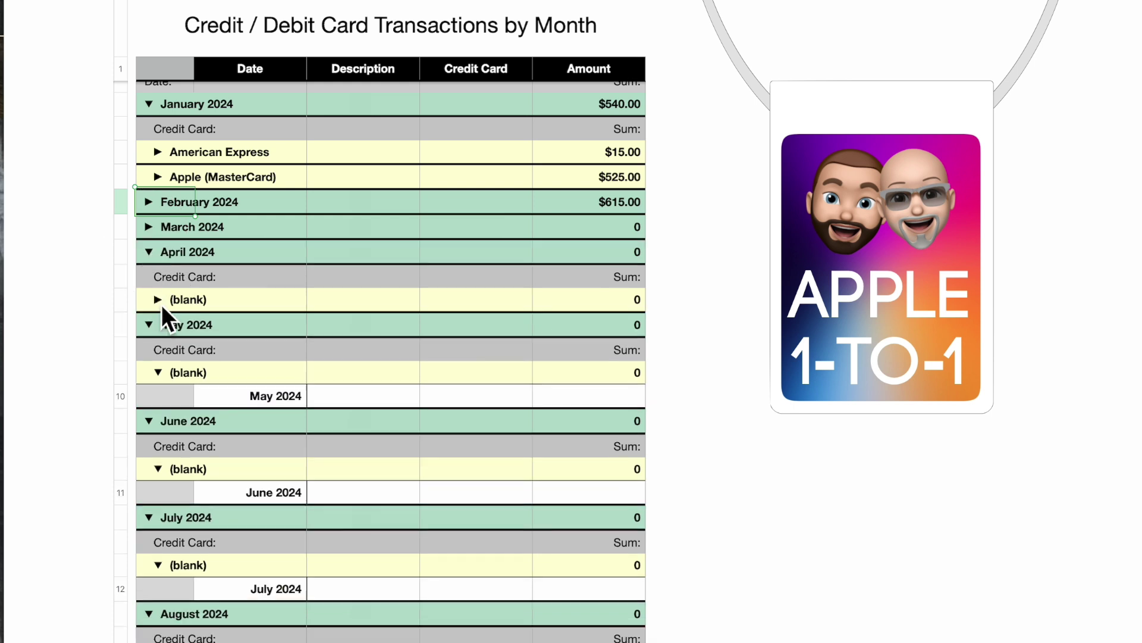
click(150, 255)
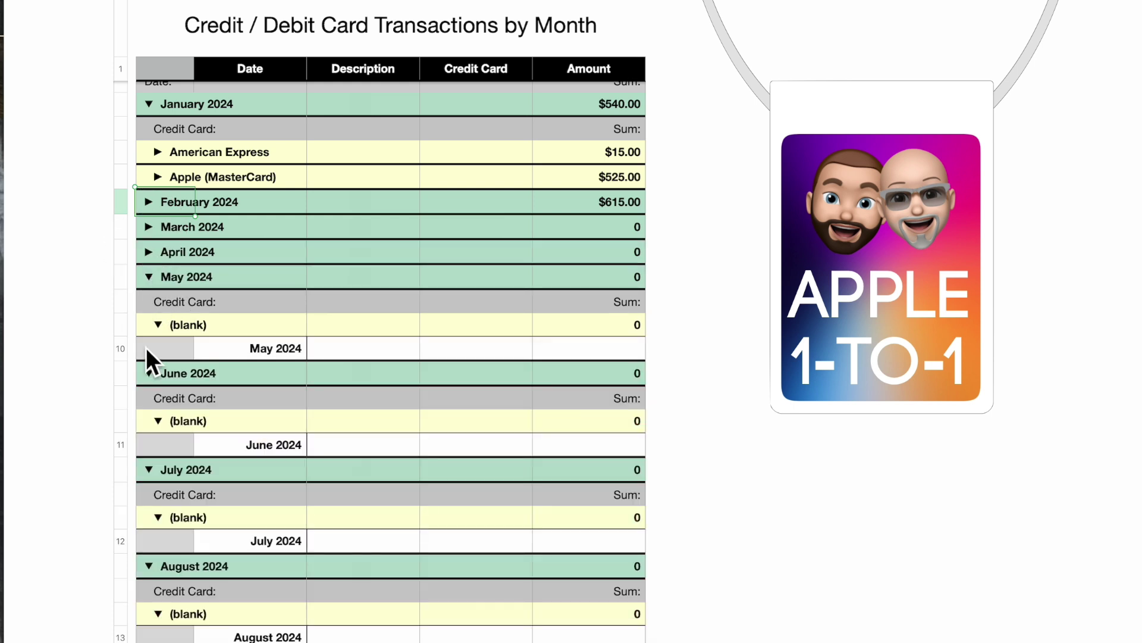
click(152, 286)
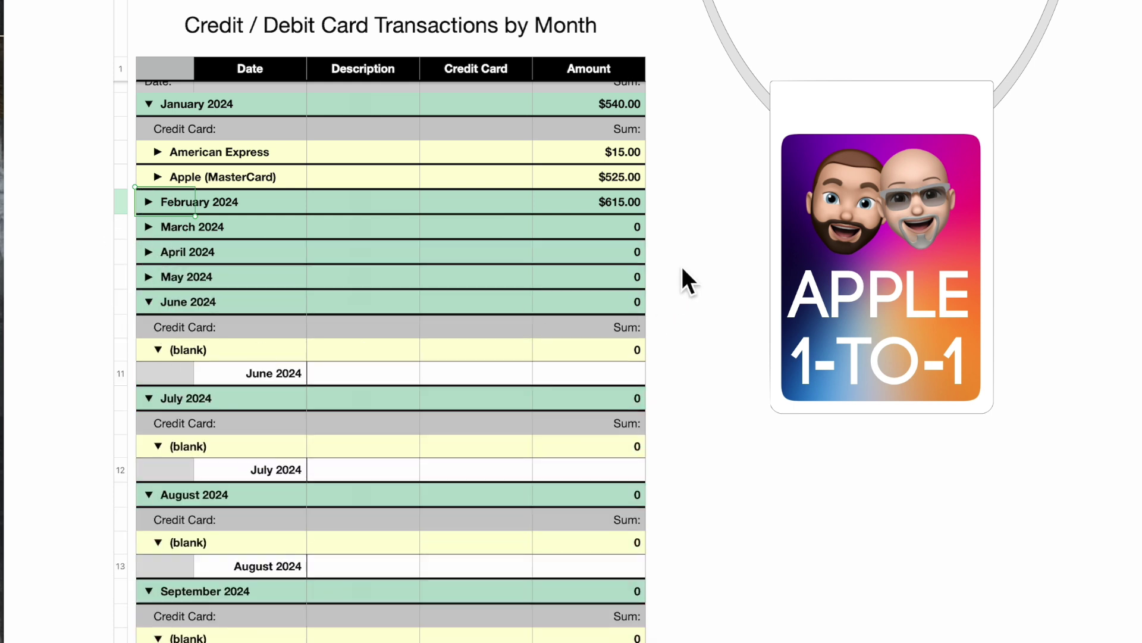
click(151, 105)
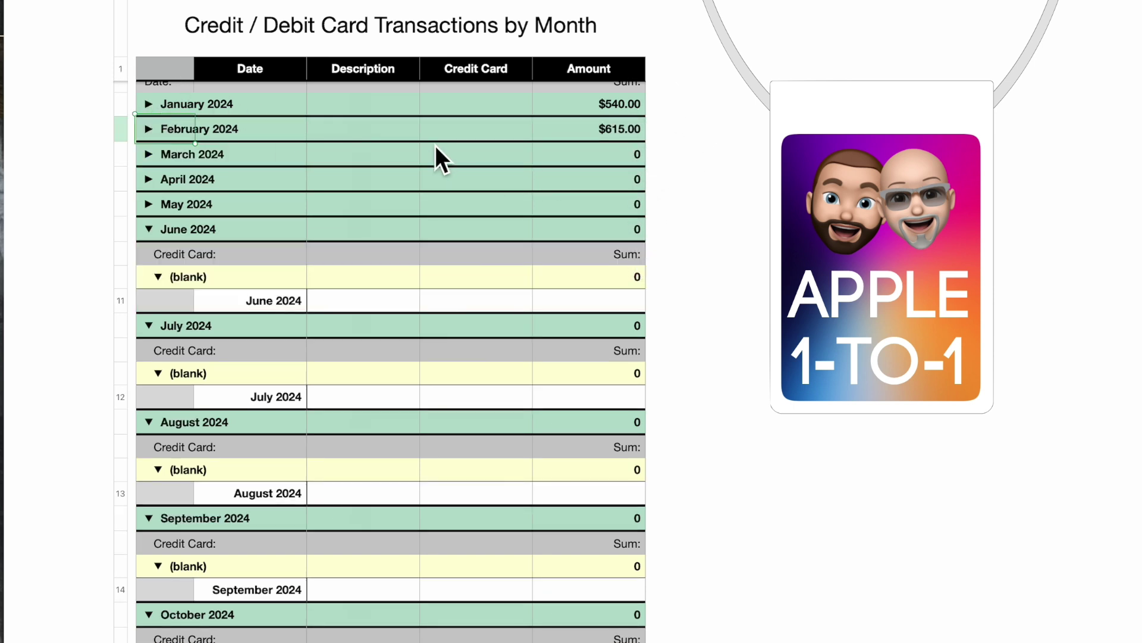
scroll(438, 149, down, 5)
scroll(438, 150, up, 6)
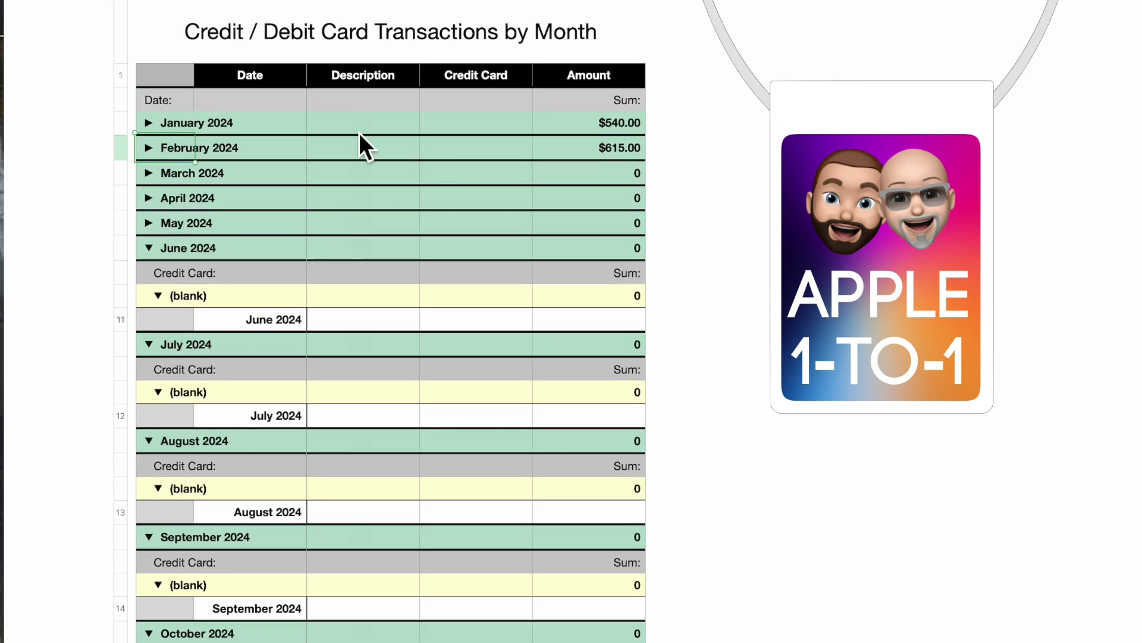
Expand February 2024 to show its American Express $325.00 and Citi / Costco $290.00 subgroups.
click(149, 149)
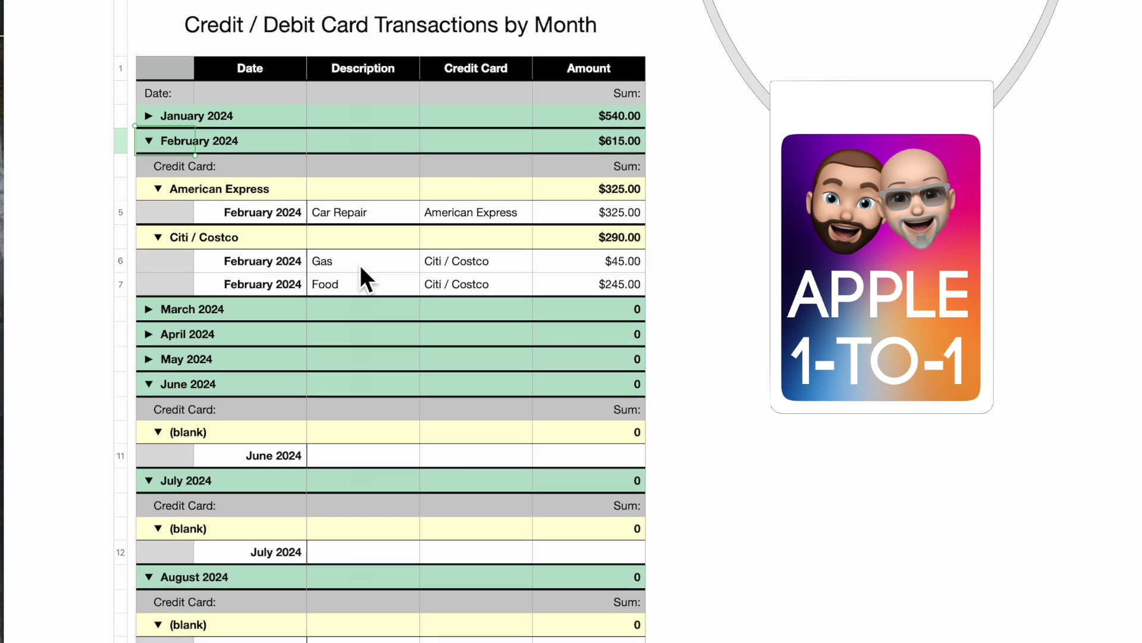
click(476, 267)
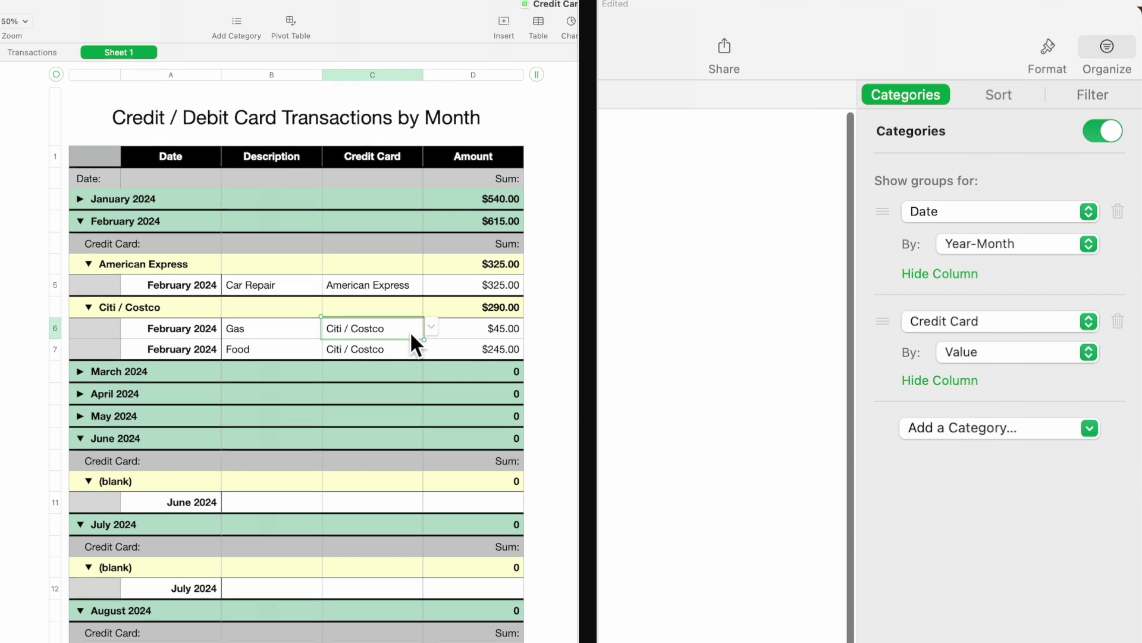
click(1048, 51)
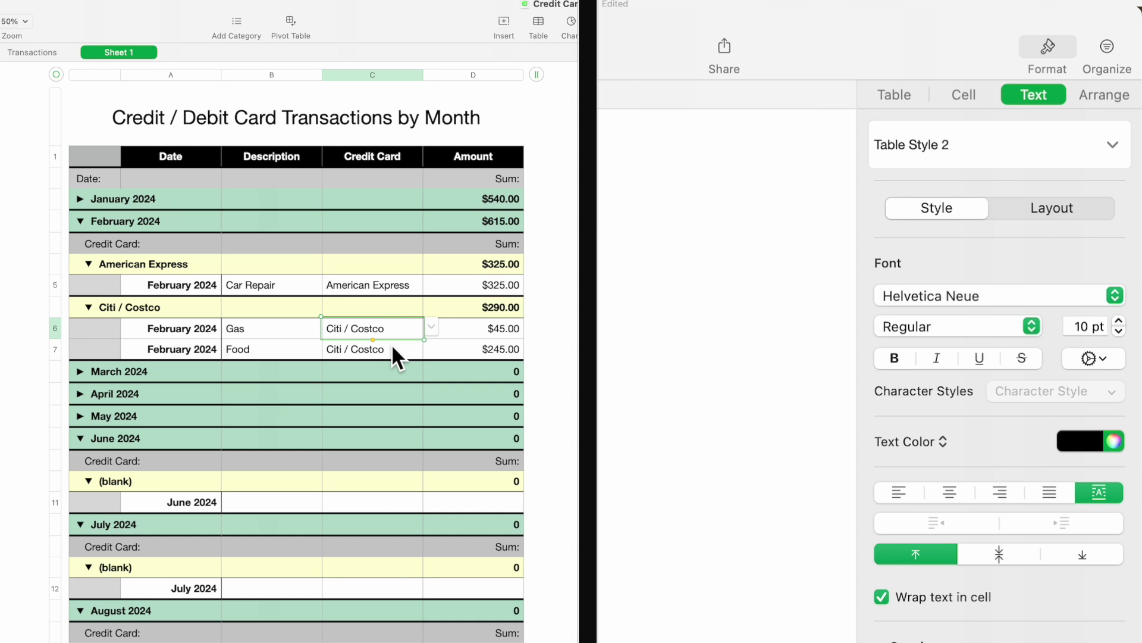
click(964, 96)
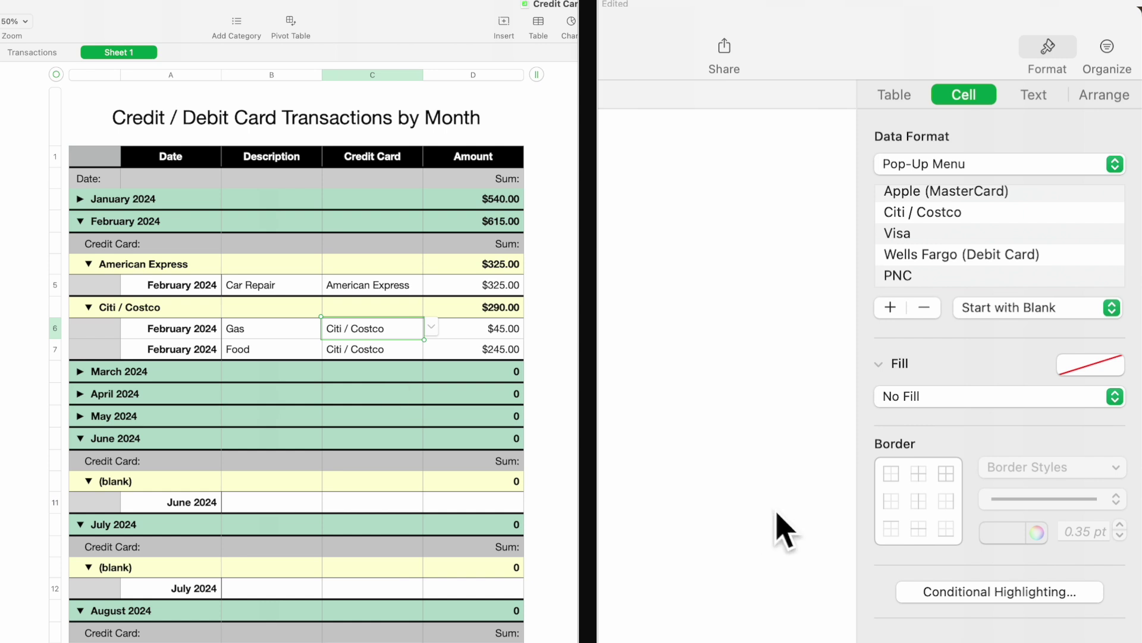
click(1110, 55)
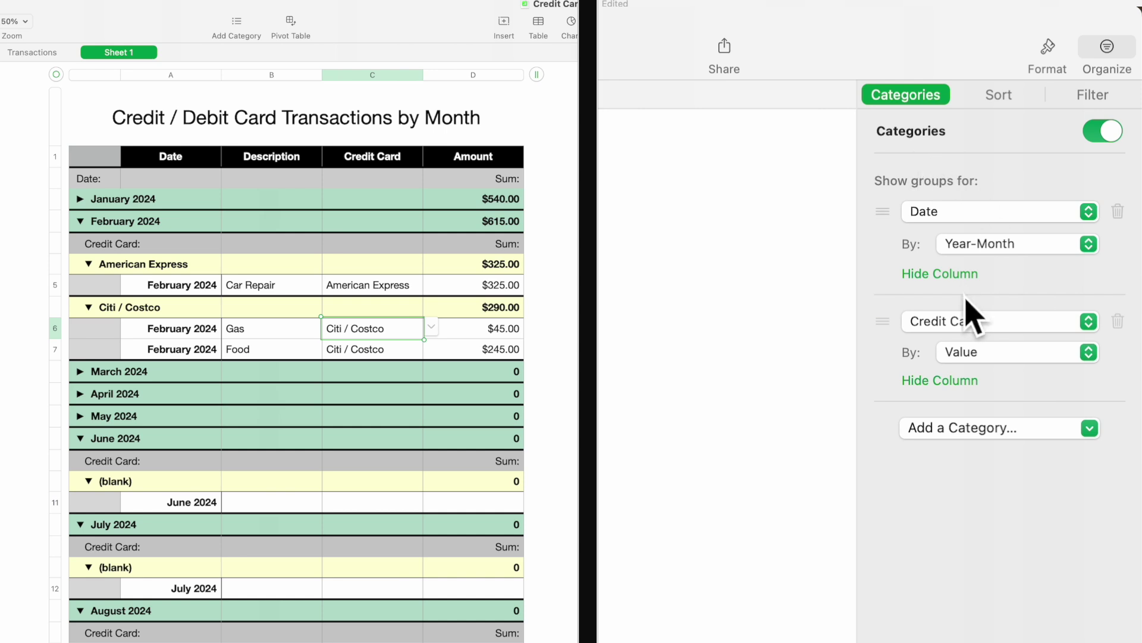